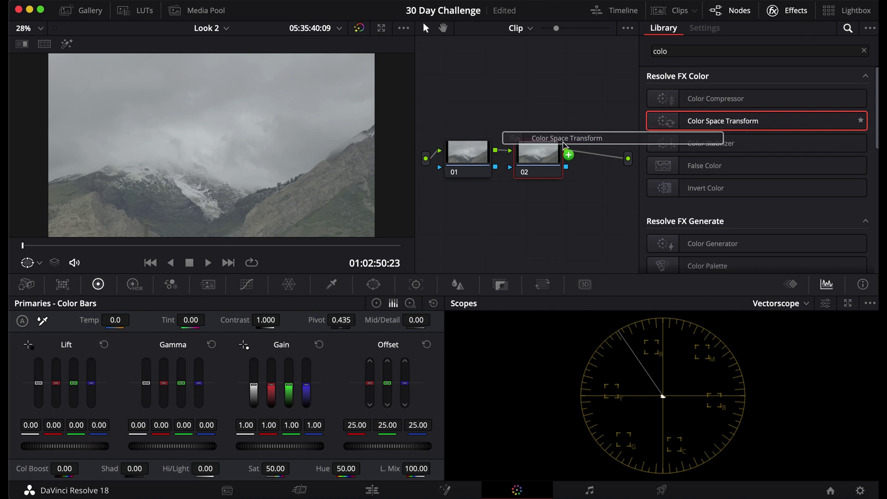
Set the Color Space Transform's input to Rec.2020 with FujiFilm F-Log gamma
{"action": "left_click", "coordinate": [781, 112]}
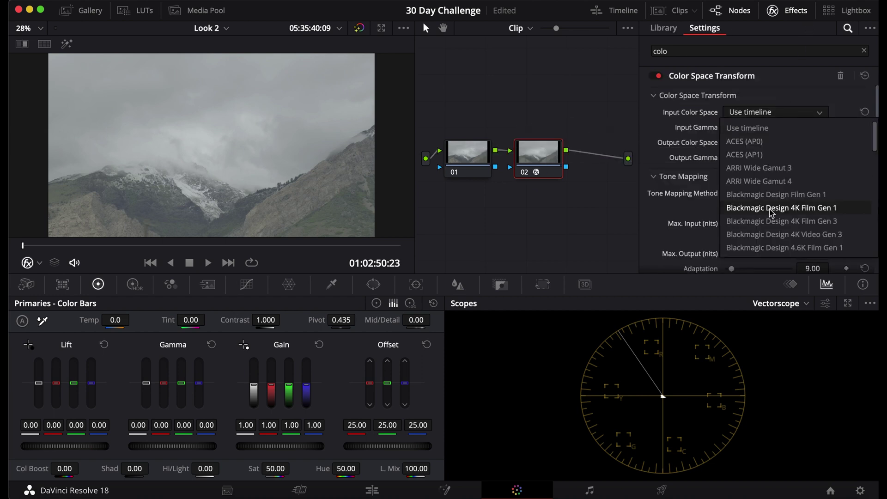
{"action": "scroll", "coordinate": [770, 212], "scroll_direction": "down", "scroll_amount": 5}
{"action": "left_click", "coordinate": [770, 212]}
{"action": "left_click", "coordinate": [776, 127]}
{"action": "scroll", "coordinate": [746, 217], "scroll_direction": "down", "scroll_amount": 3}
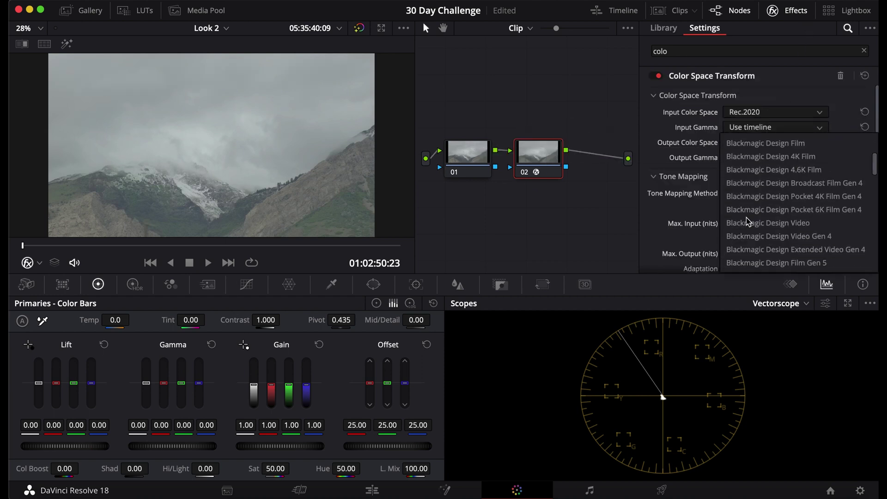
{"action": "scroll", "coordinate": [747, 217], "scroll_direction": "down", "scroll_amount": 2}
{"action": "left_click", "coordinate": [758, 192]}
Set the transform's output to Rec.709 with Gamma 2.4
{"action": "left_click", "coordinate": [769, 142]}
{"action": "scroll", "coordinate": [765, 207], "scroll_direction": "down", "scroll_amount": 3}
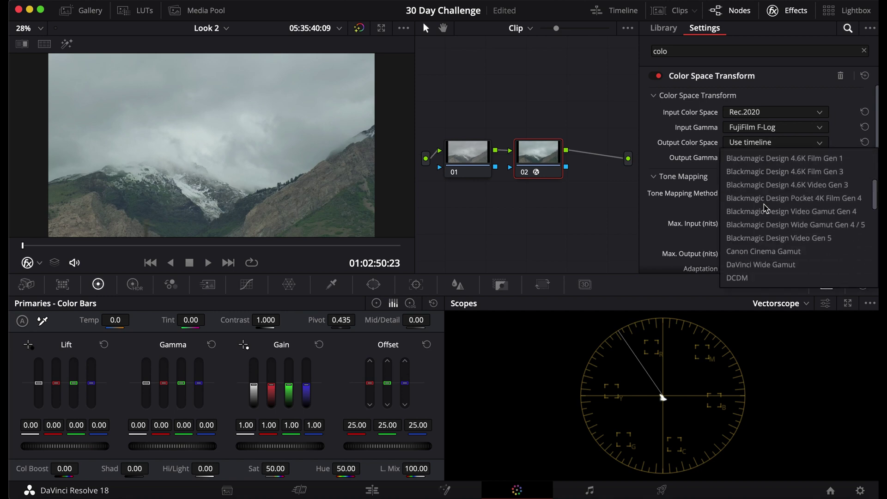
{"action": "scroll", "coordinate": [764, 209], "scroll_direction": "down", "scroll_amount": 3}
{"action": "left_click", "coordinate": [764, 210]}
{"action": "left_click", "coordinate": [760, 158]}
{"action": "scroll", "coordinate": [756, 238], "scroll_direction": "down", "scroll_amount": 3}
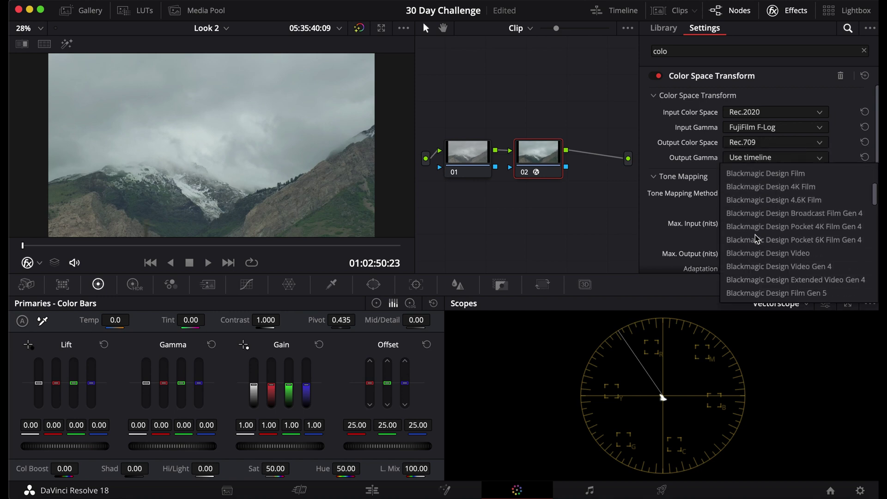
{"action": "scroll", "coordinate": [756, 238], "scroll_direction": "down", "scroll_amount": 6}
{"action": "left_click", "coordinate": [757, 238]}
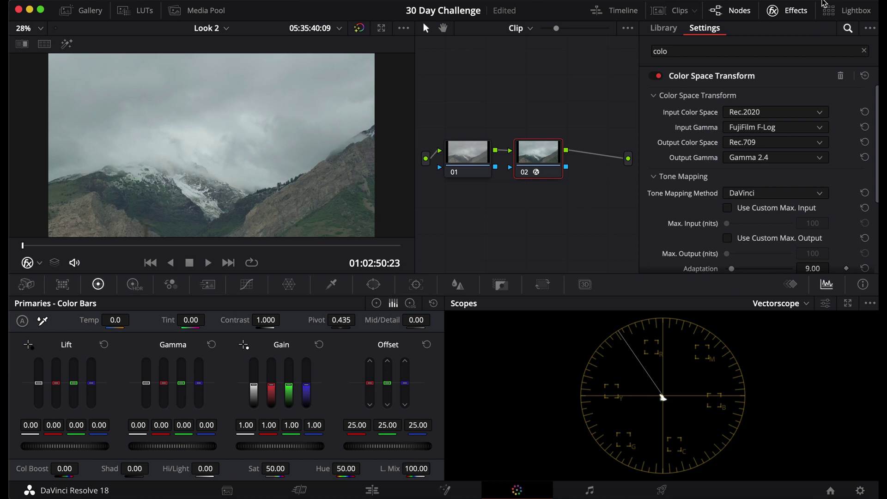
{"action": "left_click", "coordinate": [788, 11]}
Move the transform node to the far right and label node 01 'Exp'
{"action": "left_click_drag", "start_coordinate": [569, 162], "coordinate": [836, 162]}
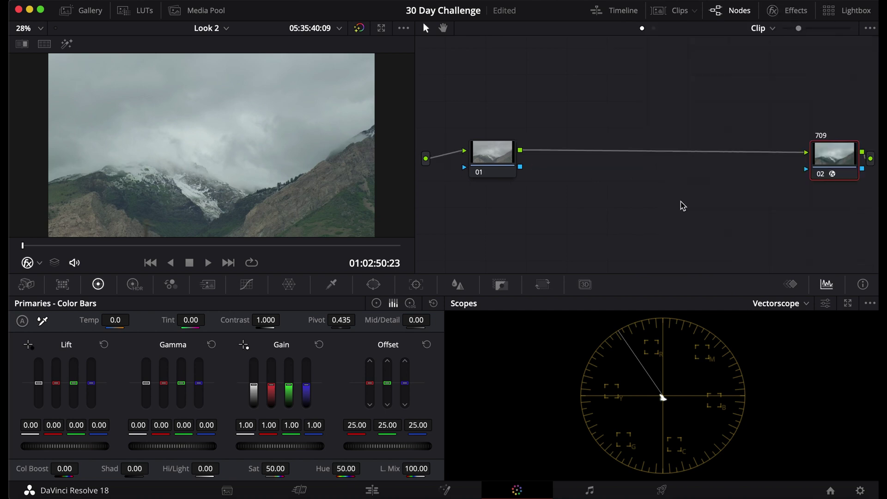
{"action": "right_click", "coordinate": [510, 152]}
{"action": "left_click", "coordinate": [478, 174]}
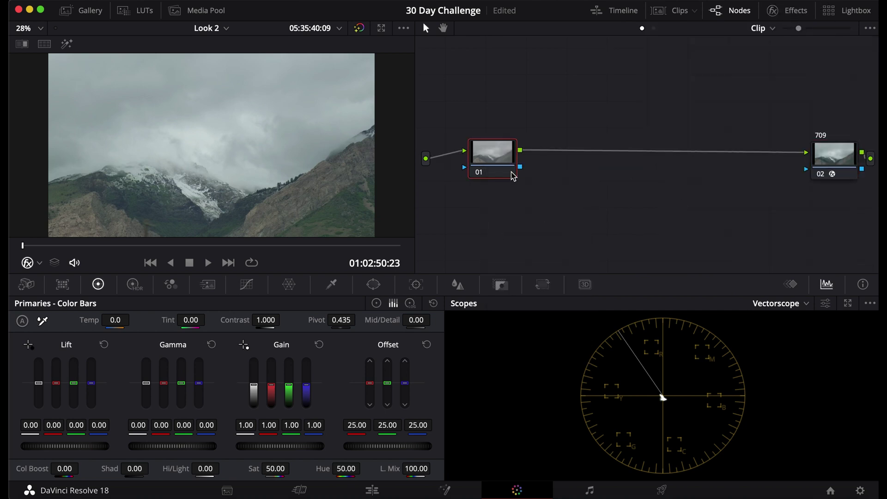
{"action": "type", "text": "Exp"}
{"action": "key", "text": "Return"}
Switch the scope to Waveform, lower the offset to 12.85, and add a node after Exp
{"action": "left_click", "coordinate": [806, 303]}
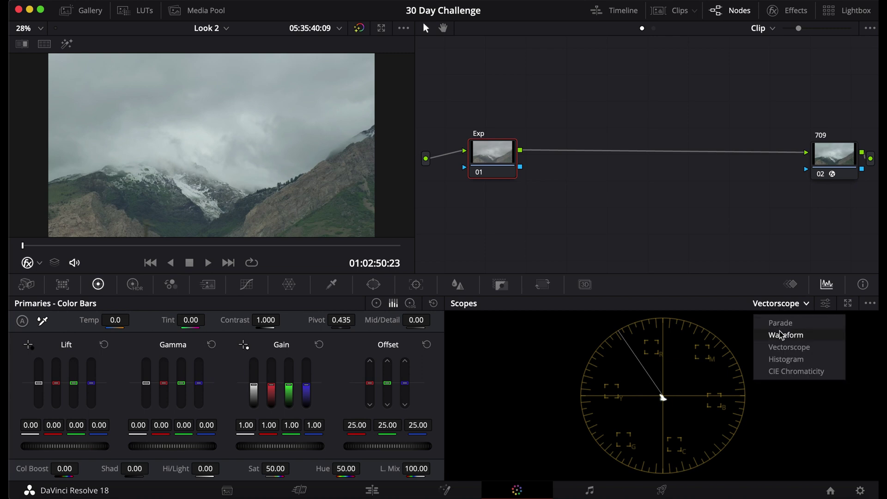
{"action": "left_click", "coordinate": [779, 334]}
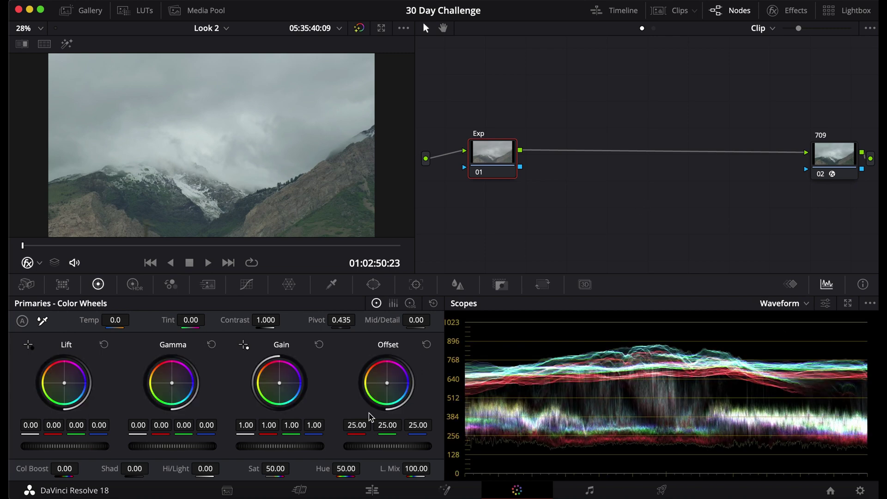
{"action": "left_click_drag", "start_coordinate": [410, 450], "coordinate": [364, 451]}
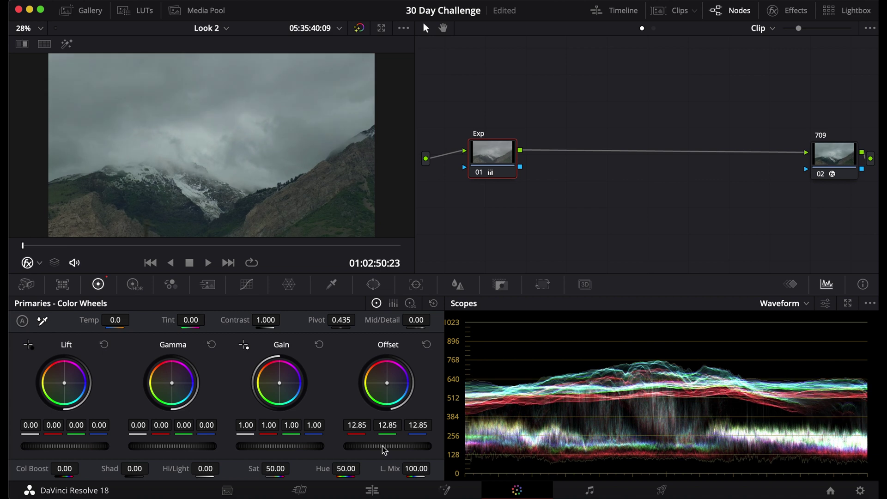
{"action": "key", "text": "alt+s"}
{"action": "right_click", "coordinate": [573, 167]}
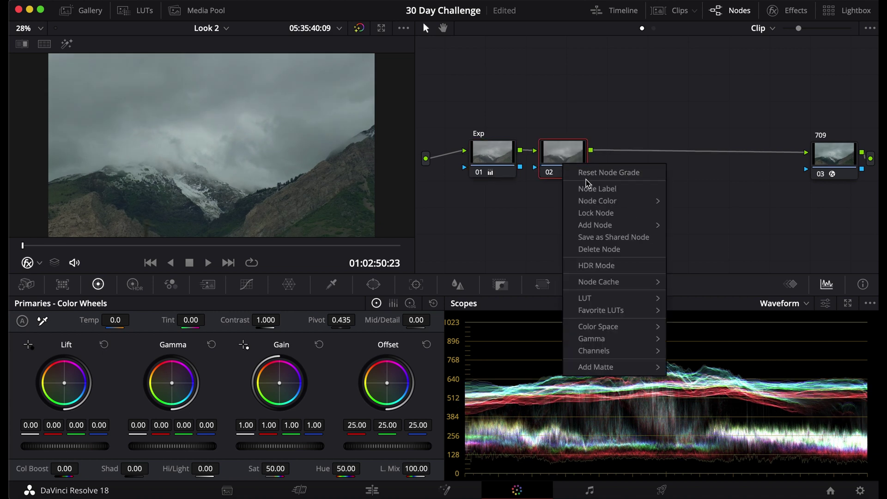
Label node 02 'Con' and sample shadow and midtone points onto its custom curve
{"action": "left_click", "coordinate": [583, 185]}
{"action": "type", "text": "Con"}
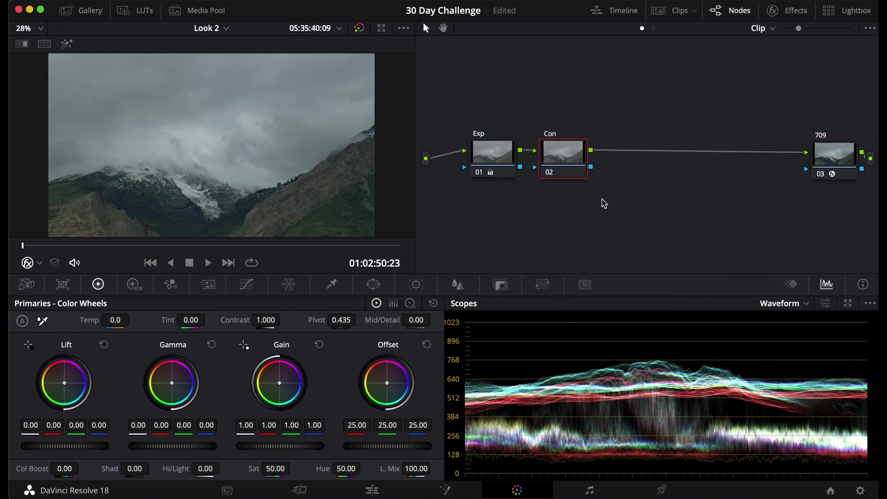
{"action": "key", "text": "Return"}
{"action": "left_click", "coordinate": [247, 284]}
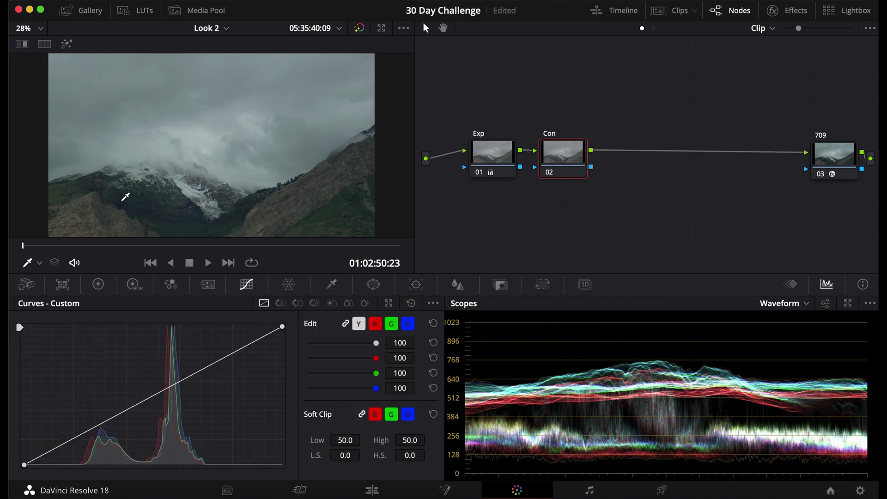
{"action": "left_click", "coordinate": [125, 197]}
{"action": "left_click", "coordinate": [197, 134]}
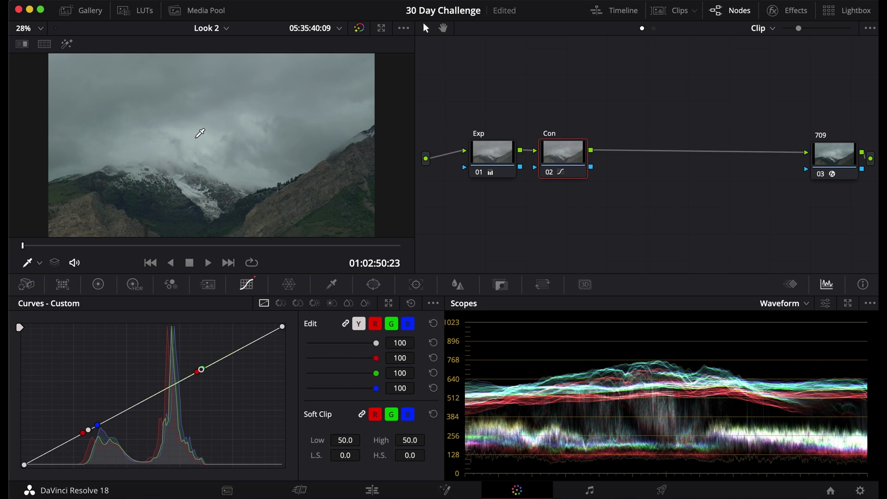
Build an S-curve: darker shadows, slightly raised mids, and a lifted black point
{"action": "left_click", "coordinate": [92, 434]}
{"action": "left_click_drag", "start_coordinate": [92, 433], "coordinate": [92, 440]}
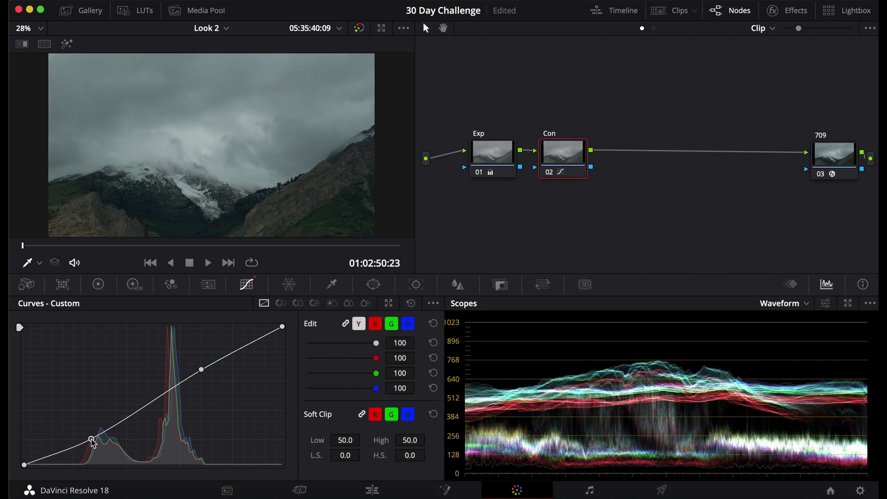
{"action": "left_click_drag", "start_coordinate": [203, 373], "coordinate": [206, 363]}
{"action": "left_click_drag", "start_coordinate": [24, 464], "coordinate": [21, 451]}
{"action": "left_click_drag", "start_coordinate": [91, 439], "coordinate": [132, 424]}
{"action": "left_click_drag", "start_coordinate": [74, 440], "coordinate": [73, 446]}
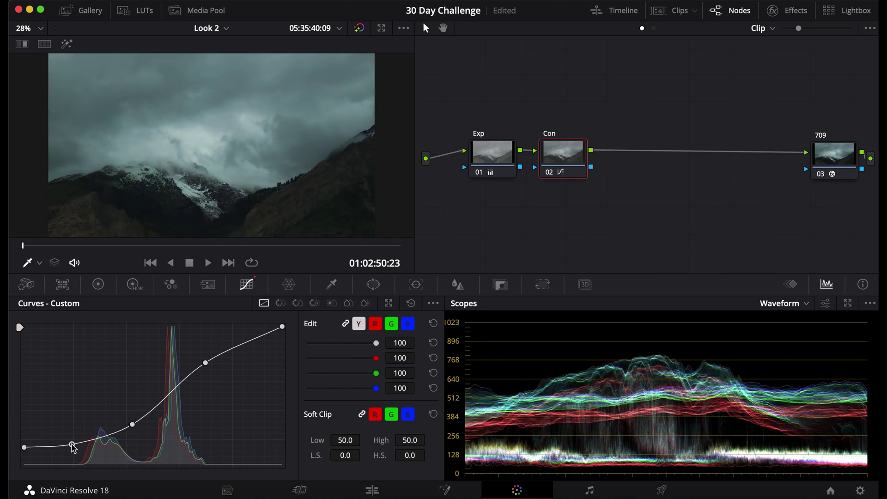
Lower the white point to soften highlights, refine the curve points, and add node 03
{"action": "key", "text": "super+d"}
{"action": "key", "text": "super+d"}
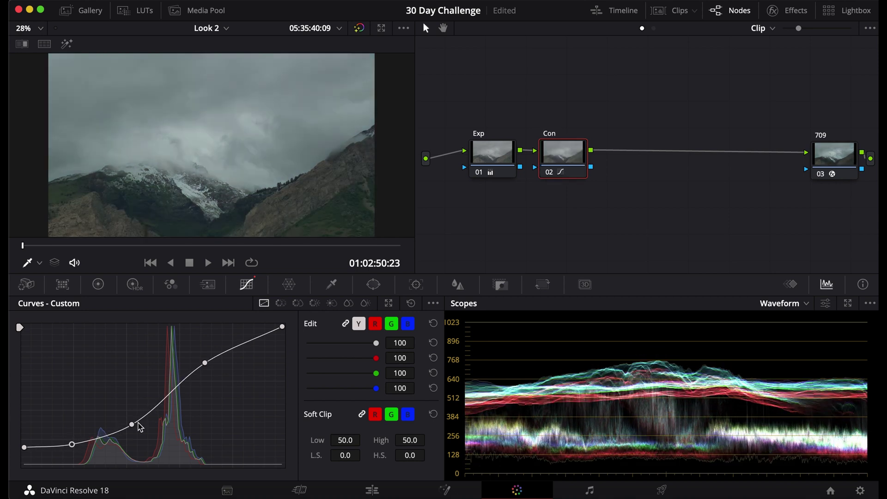
{"action": "left_click_drag", "start_coordinate": [282, 326], "coordinate": [282, 335]}
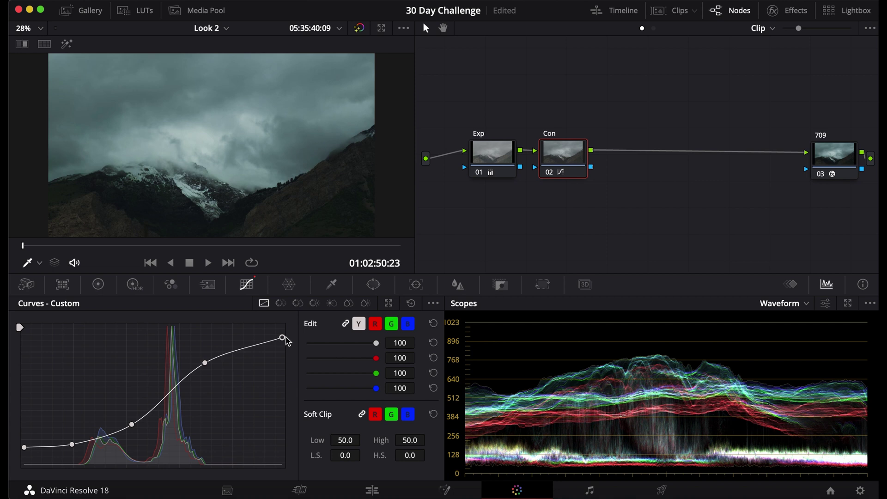
{"action": "left_click_drag", "start_coordinate": [205, 362], "coordinate": [204, 360]}
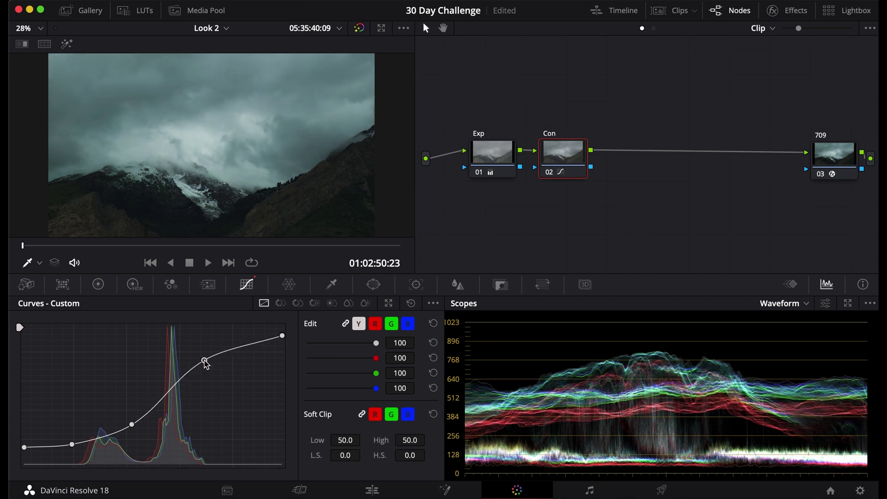
{"action": "left_click_drag", "start_coordinate": [132, 424], "coordinate": [137, 419]}
{"action": "key", "text": "alt+s"}
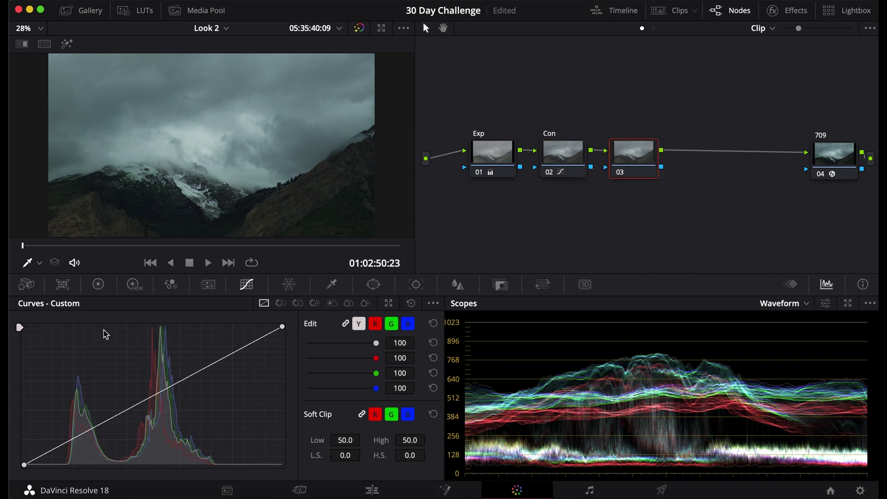
Tint node 03 teal with offset red 21.00, green 26.20, blue 25.80 and label it 'Pl'
{"action": "left_click", "coordinate": [98, 285]}
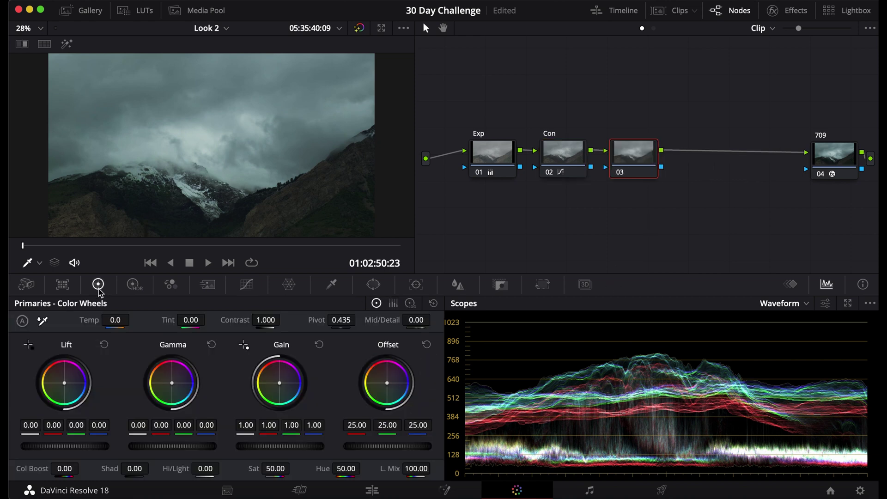
{"action": "left_click", "coordinate": [393, 304]}
{"action": "left_click_drag", "start_coordinate": [370, 383], "coordinate": [388, 398]}
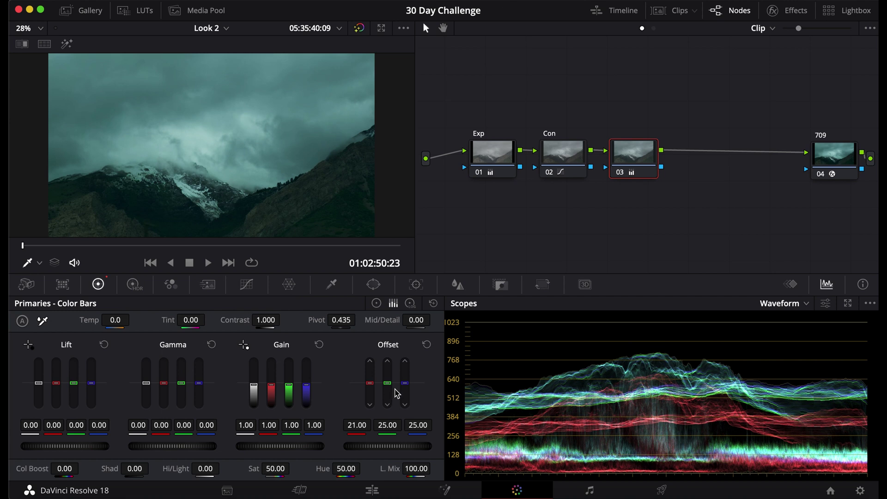
{"action": "left_click_drag", "start_coordinate": [391, 397], "coordinate": [409, 391]}
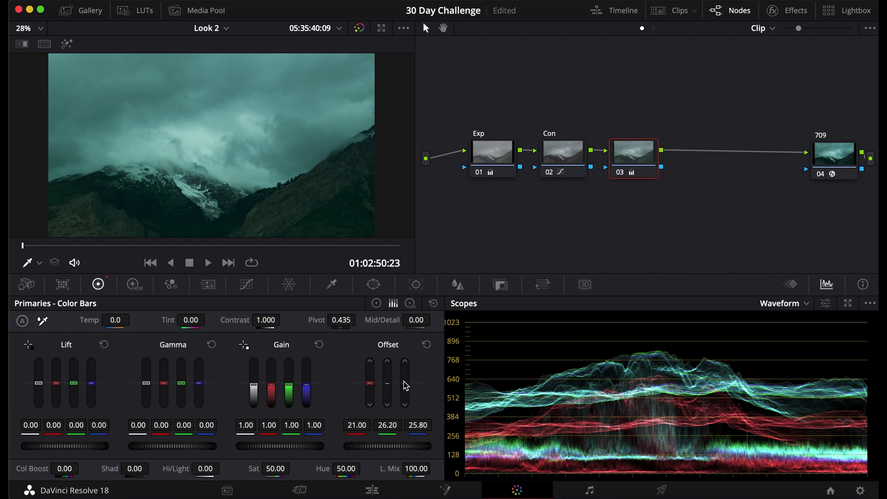
{"action": "double_click", "coordinate": [647, 155]}
{"action": "type", "text": "Pl"}
{"action": "key", "text": "Return"}
Pull the Con curve's low point down to deepen the shadows
{"action": "left_click", "coordinate": [568, 144]}
{"action": "left_click", "coordinate": [241, 286]}
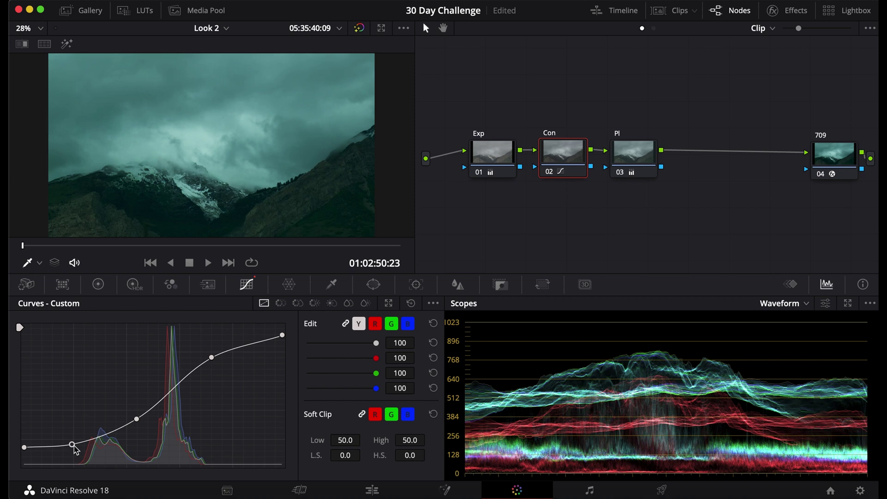
{"action": "left_click_drag", "start_coordinate": [72, 444], "coordinate": [63, 447]}
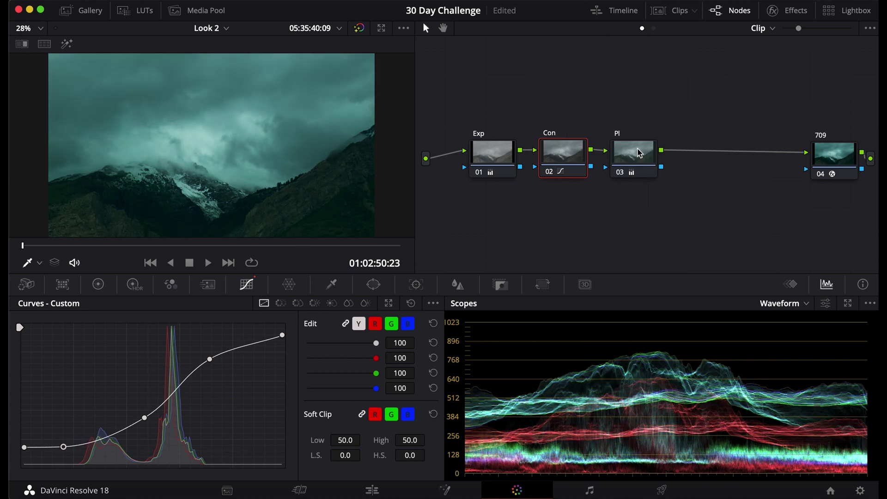
Add node 04 after Pl and label it 'Vig'
{"action": "left_click", "coordinate": [639, 153]}
{"action": "key", "text": "alt+s"}
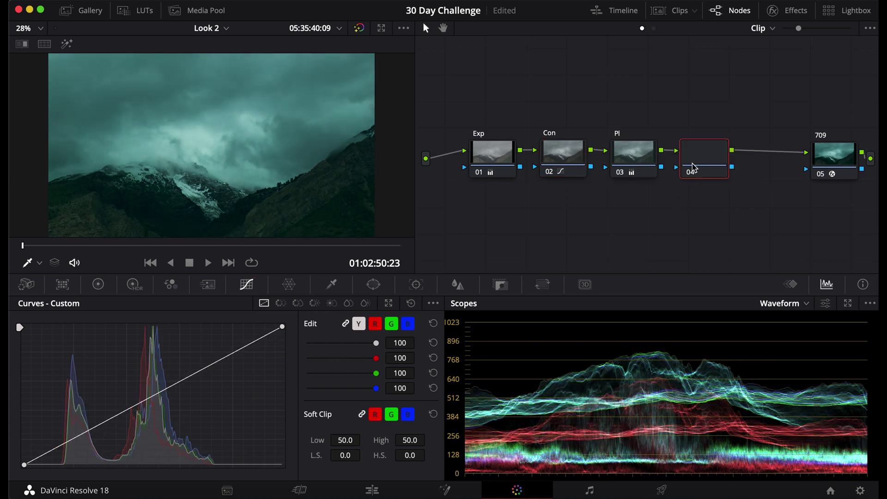
{"action": "right_click", "coordinate": [694, 157]}
{"action": "left_click", "coordinate": [710, 183]}
{"action": "type", "text": "Vig"}
{"action": "key", "text": "Return"}
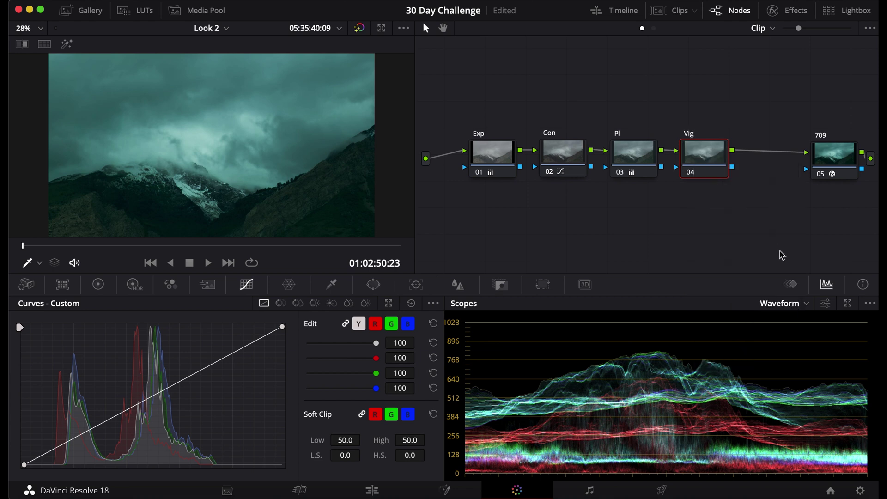
Add an inverted circle window (size 70, softness about 10) and pull the curve down to darken edges
{"action": "key", "text": "alt+c"}
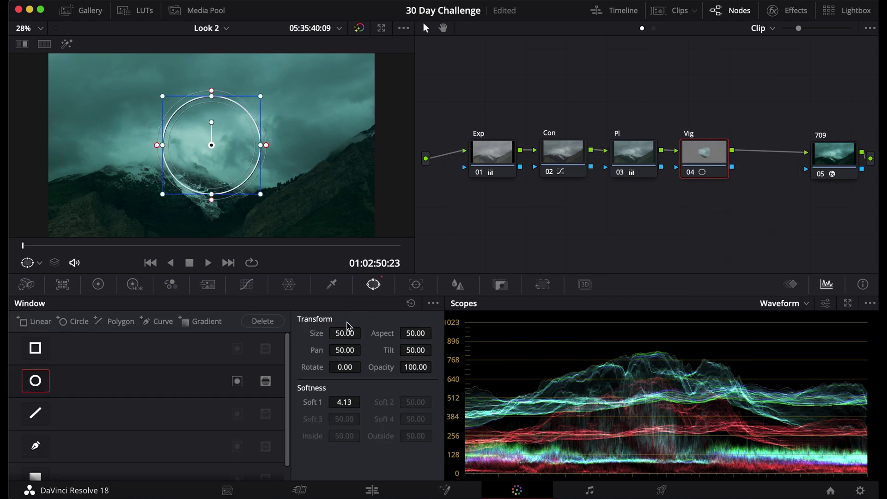
{"action": "left_click", "coordinate": [345, 333]}
{"action": "type", "text": "70"}
{"action": "key", "text": "Return"}
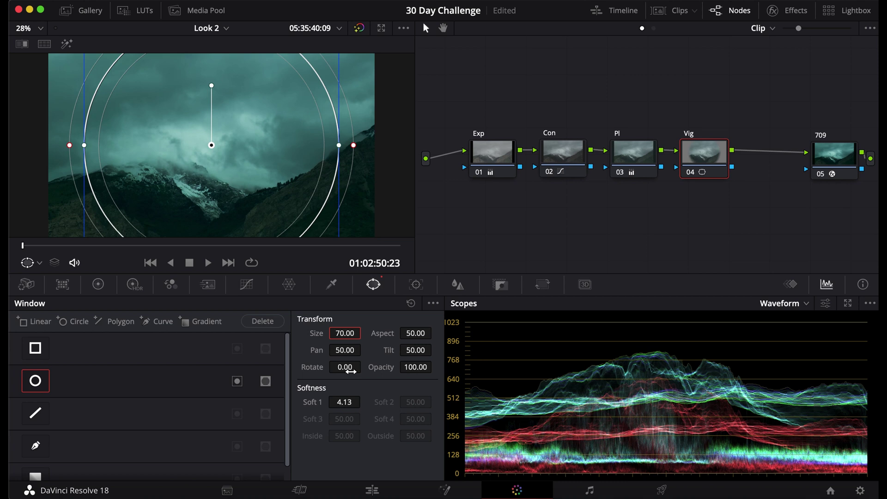
{"action": "left_click_drag", "start_coordinate": [340, 402], "coordinate": [363, 401]}
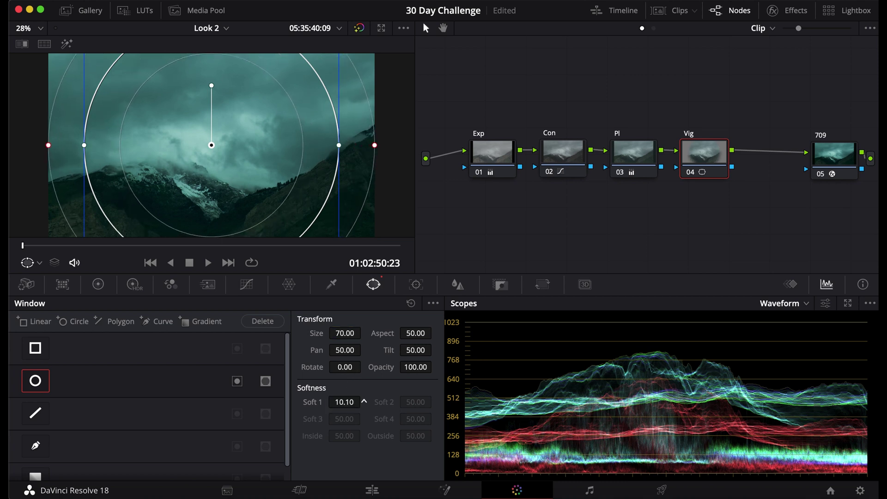
{"action": "left_click", "coordinate": [237, 380]}
{"action": "left_click", "coordinate": [246, 284]}
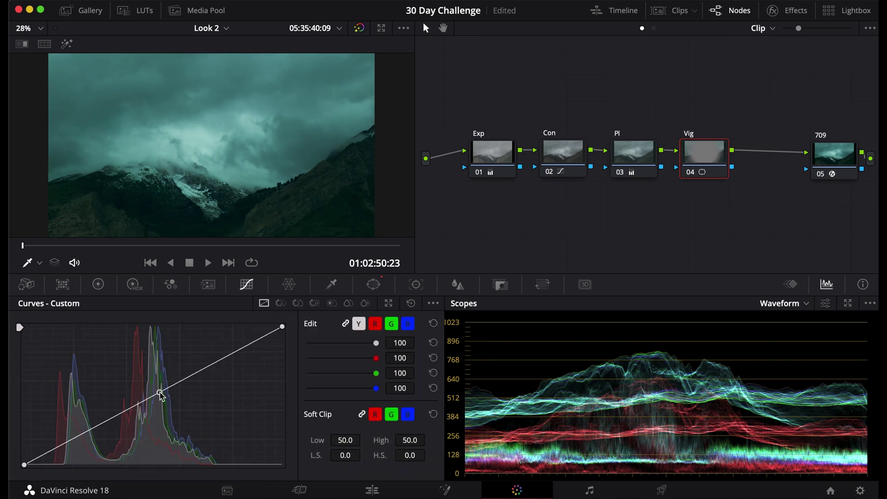
{"action": "left_click_drag", "start_coordinate": [159, 392], "coordinate": [167, 401]}
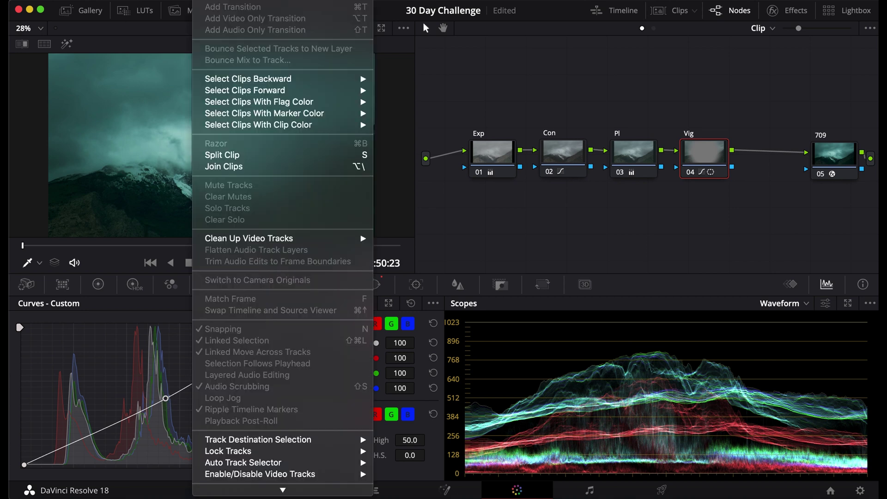
Set Timeline Output Blanking to 2.35 for black letterbox bars
{"action": "scroll", "coordinate": [217, 193], "scroll_direction": "down", "scroll_amount": 2}
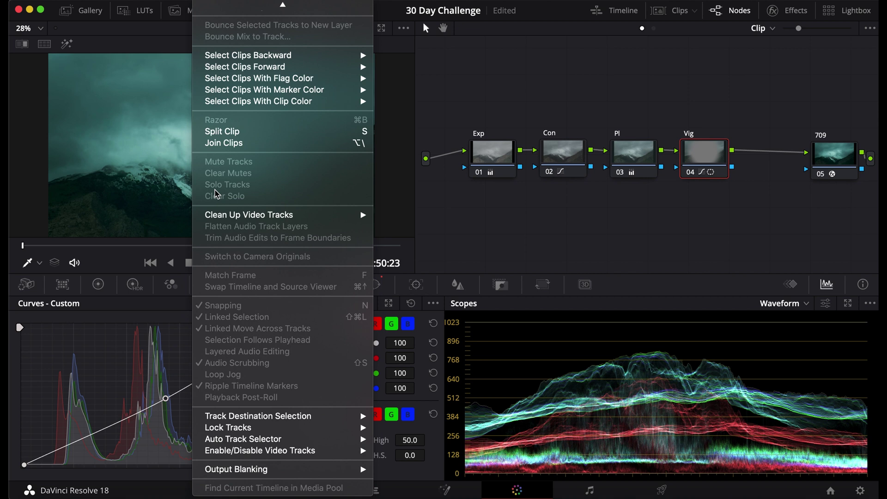
{"action": "mouse_move", "coordinate": [238, 471]}
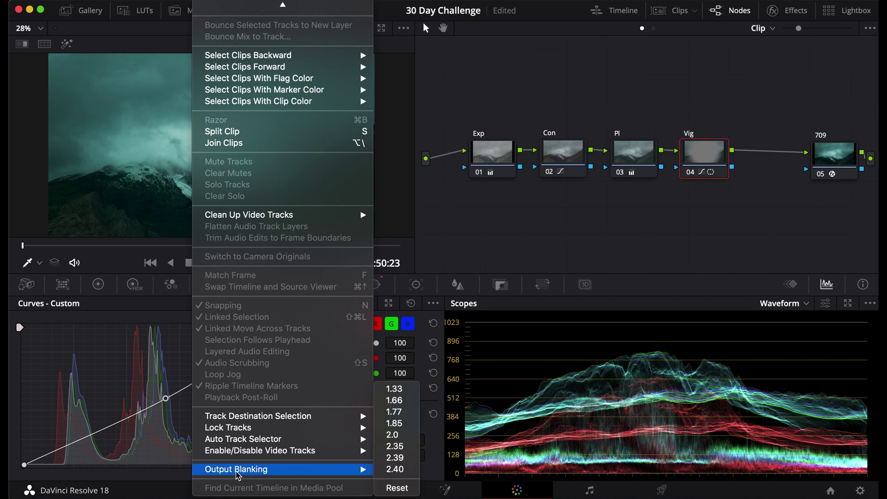
{"action": "left_click", "coordinate": [395, 446]}
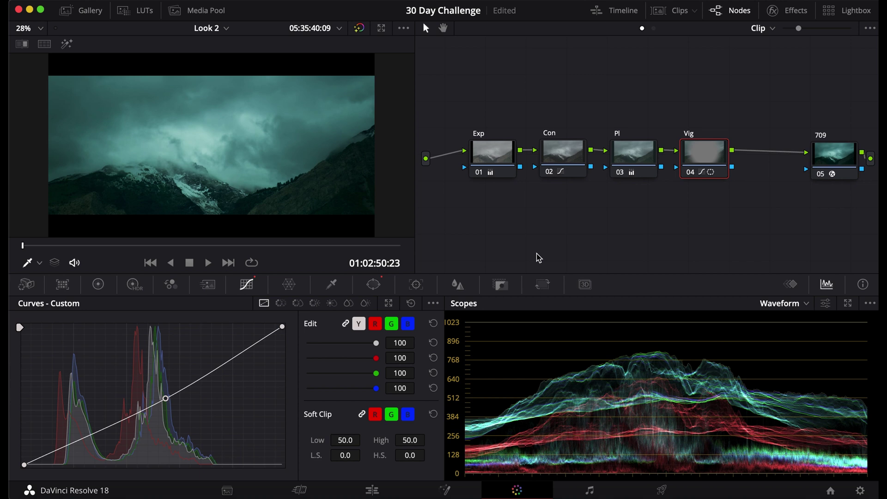
Add node 05 after Vig and label it 'Sat'
{"action": "key", "text": "alt+s"}
{"action": "right_click", "coordinate": [784, 206]}
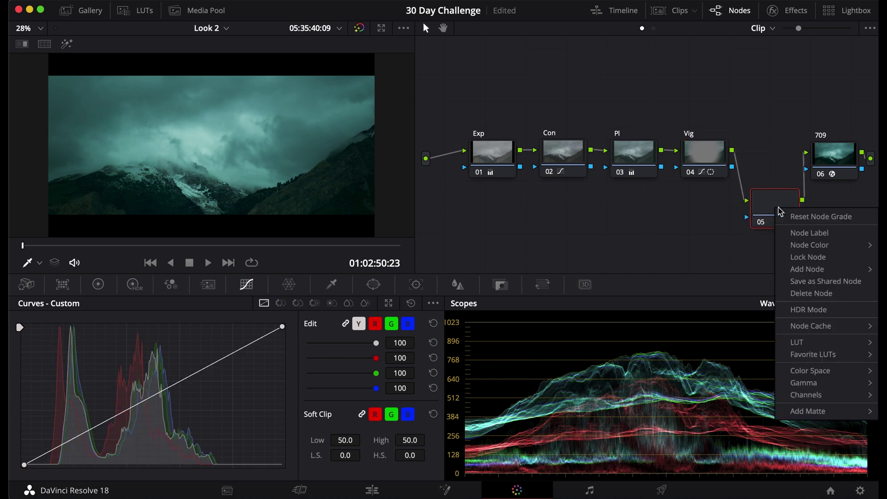
{"action": "left_click", "coordinate": [793, 234]}
{"action": "type", "text": "Sat"}
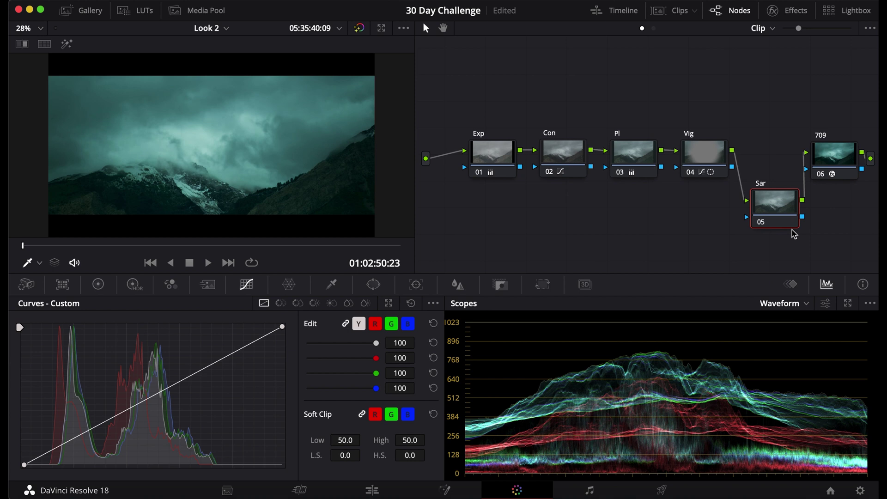
{"action": "key", "text": "Return"}
Try saturation at 33 and higher, reset it to 50, and move the Sat node lower left
{"action": "left_click", "coordinate": [102, 286]}
{"action": "double_click", "coordinate": [275, 468]}
{"action": "type", "text": "33"}
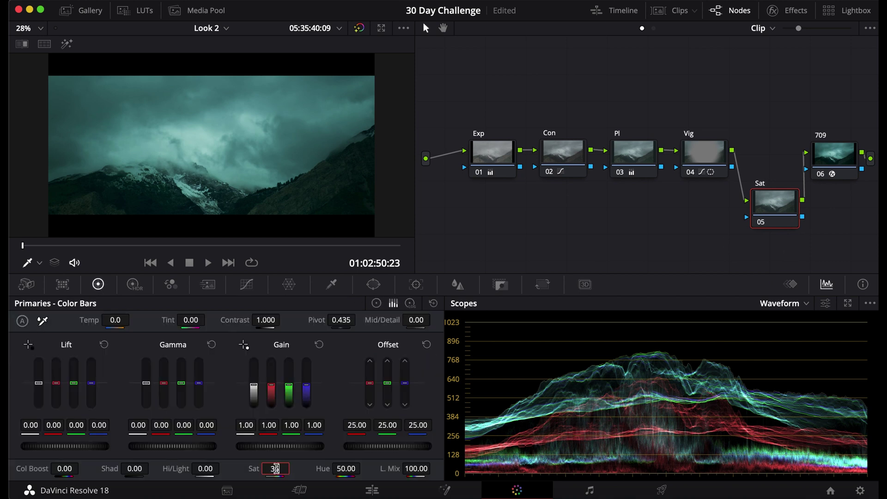
{"action": "key", "text": "Return"}
{"action": "left_click_drag", "start_coordinate": [275, 468], "coordinate": [276, 468]}
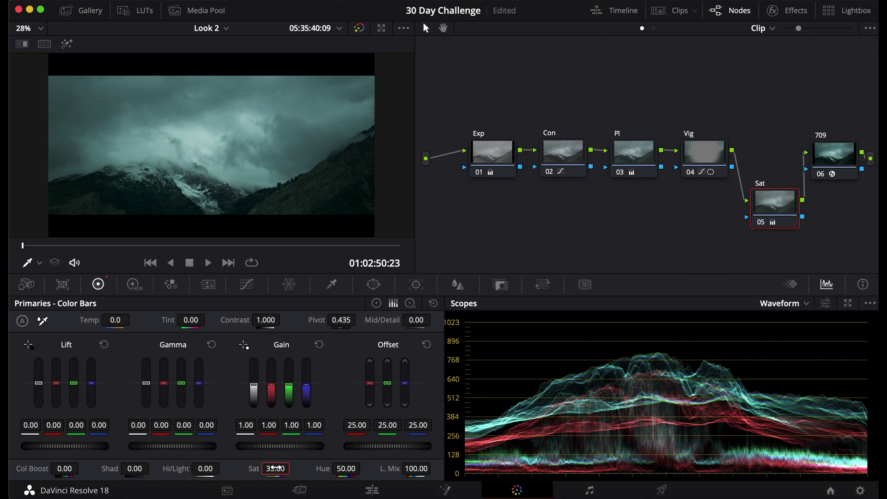
{"action": "left_click_drag", "start_coordinate": [275, 469], "coordinate": [276, 468]}
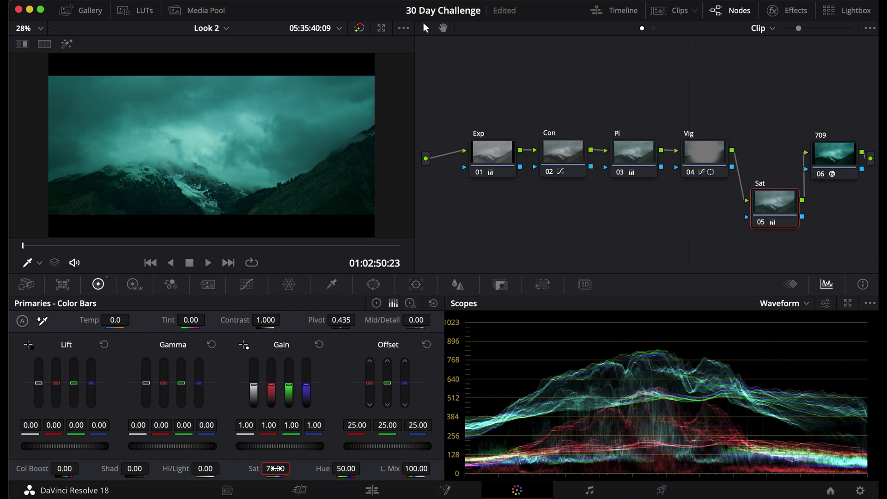
{"action": "double_click", "coordinate": [276, 468]}
{"action": "left_click_drag", "start_coordinate": [778, 201], "coordinate": [532, 218]}
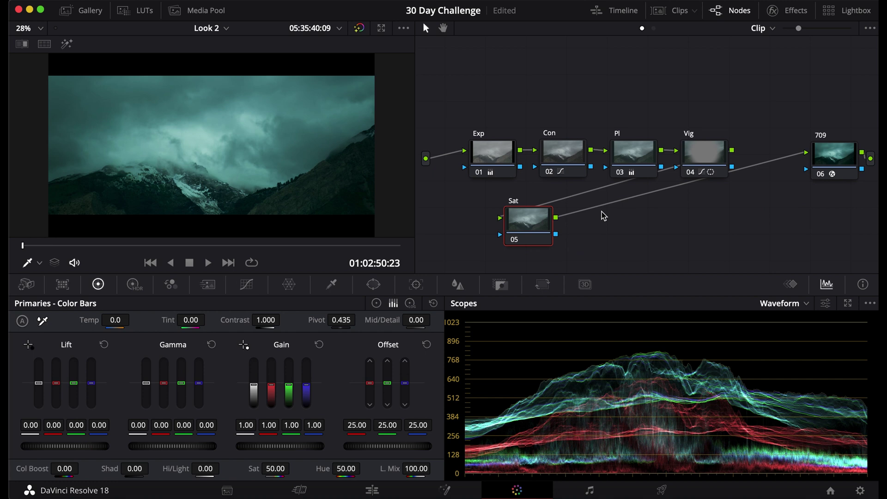
Add node 06 after Sat and apply the Glow effect to it
{"action": "key", "text": "alt+s"}
{"action": "left_click", "coordinate": [794, 12]}
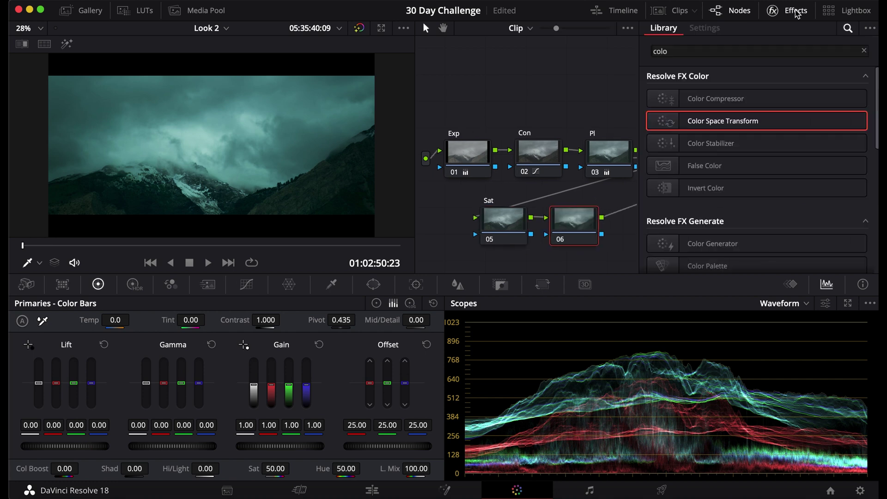
{"action": "key", "text": "BackSpace"}
{"action": "key", "text": "BackSpace"}
{"action": "key", "text": "BackSpace"}
{"action": "key", "text": "BackSpace"}
{"action": "type", "text": "glow"}
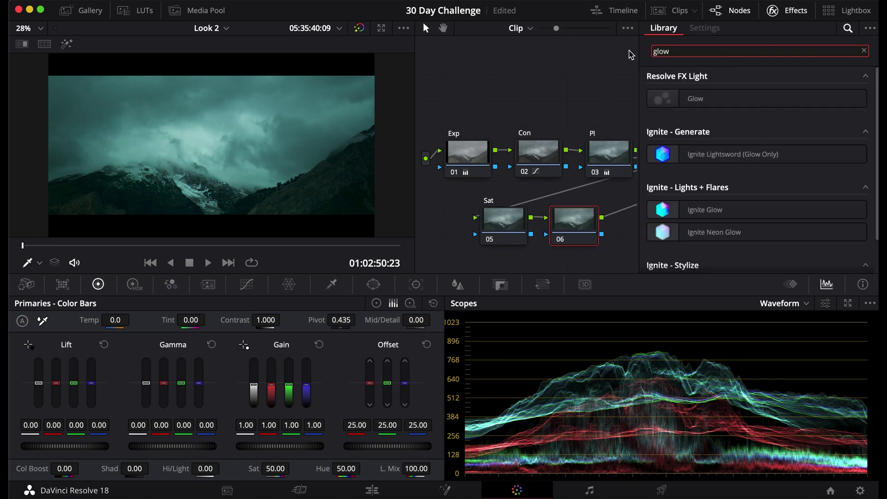
{"action": "left_click_drag", "start_coordinate": [693, 98], "coordinate": [578, 223]}
Set the glow's composite type to Softlight, with shine threshold 0 and spread 0
{"action": "scroll", "coordinate": [654, 197], "scroll_direction": "down", "scroll_amount": 5}
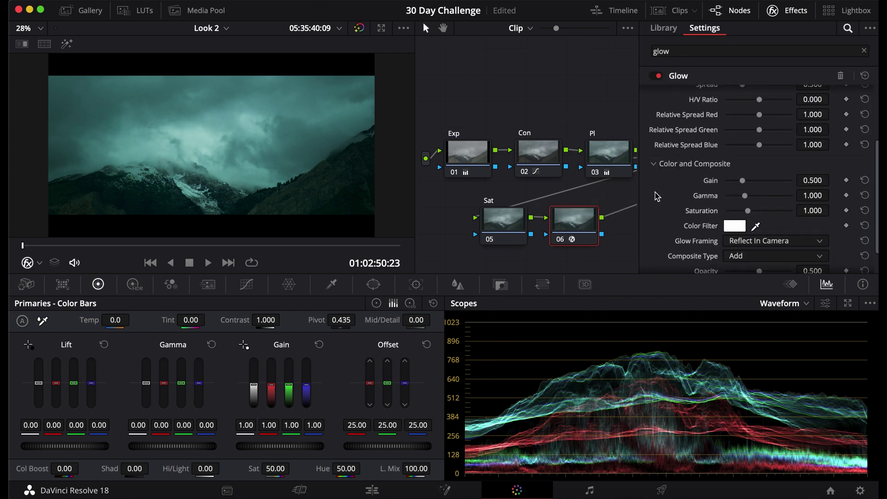
{"action": "scroll", "coordinate": [657, 196], "scroll_direction": "down", "scroll_amount": 2}
{"action": "left_click", "coordinate": [766, 224]}
{"action": "left_click", "coordinate": [743, 346]}
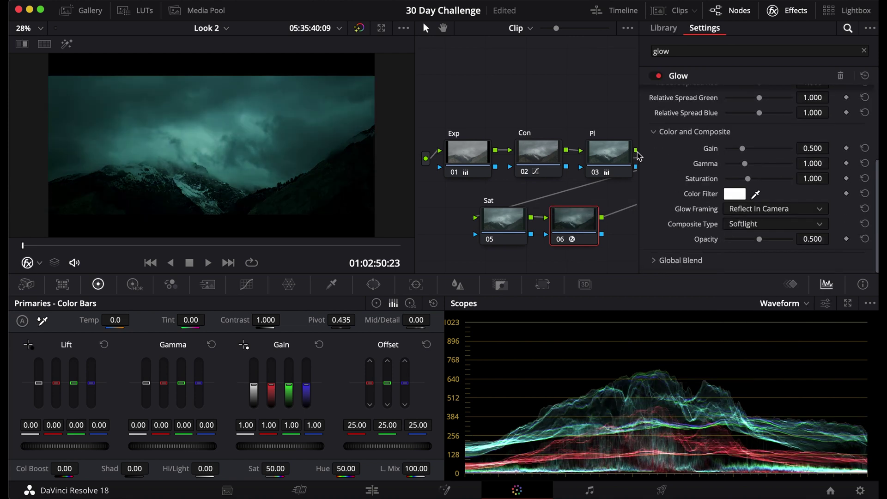
{"action": "scroll", "coordinate": [673, 146], "scroll_direction": "up", "scroll_amount": 5}
{"action": "left_click_drag", "start_coordinate": [747, 109], "coordinate": [662, 111]}
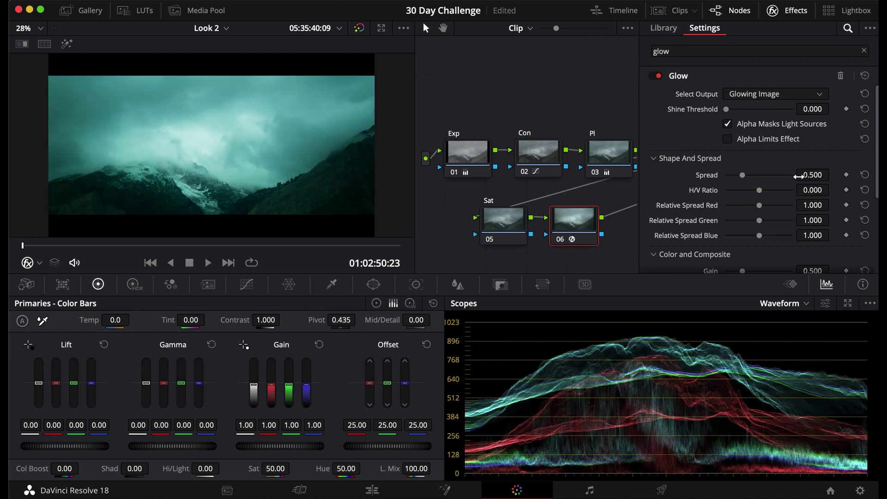
{"action": "left_click", "coordinate": [809, 177]}
{"action": "type", "text": "0"}
{"action": "key", "text": "Return"}
Set the glow gain to 0.48
{"action": "scroll", "coordinate": [726, 204], "scroll_direction": "down", "scroll_amount": 1}
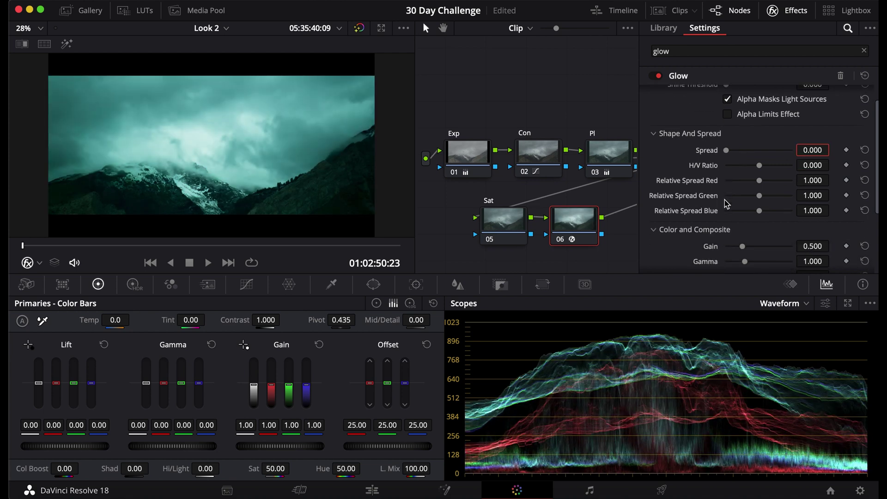
{"action": "scroll", "coordinate": [726, 203], "scroll_direction": "down", "scroll_amount": 1}
{"action": "left_click_drag", "start_coordinate": [738, 194], "coordinate": [738, 196]}
{"action": "left_click", "coordinate": [810, 193]}
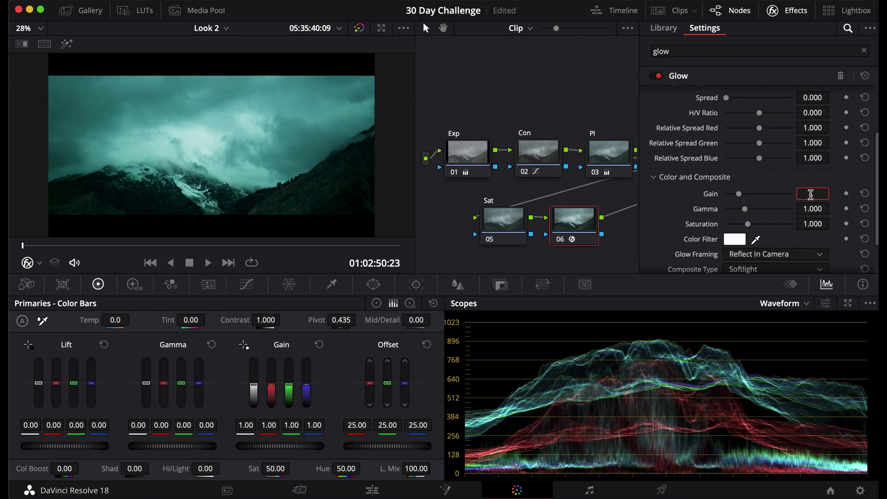
{"action": "type", "text": "0.48"}
{"action": "key", "text": "Return"}
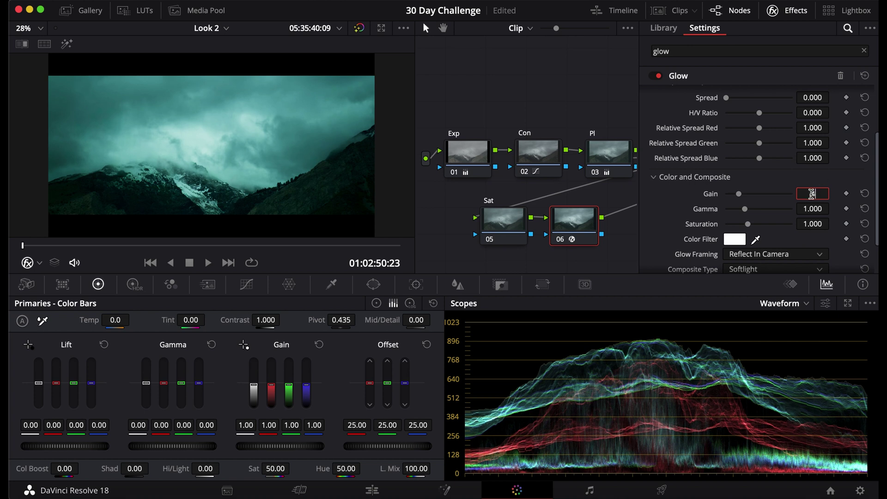
Set the glow blend to 0.7 and label node 06 'Glow'
{"action": "scroll", "coordinate": [811, 194], "scroll_direction": "up", "scroll_amount": 5}
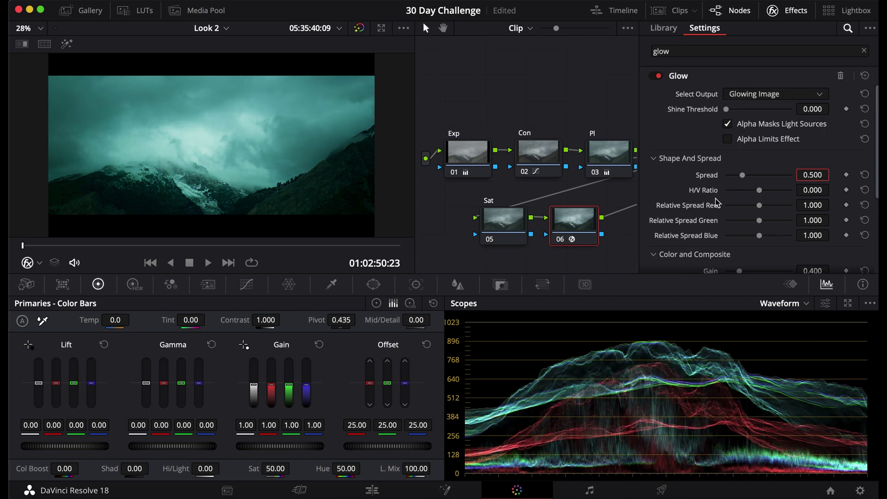
{"action": "scroll", "coordinate": [735, 189], "scroll_direction": "down", "scroll_amount": 6}
{"action": "scroll", "coordinate": [715, 203], "scroll_direction": "down", "scroll_amount": 2}
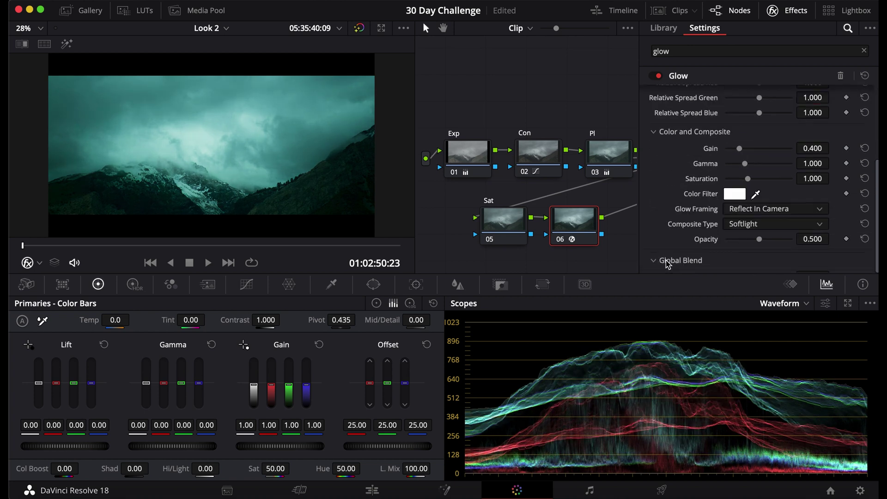
{"action": "scroll", "coordinate": [769, 259], "scroll_direction": "down", "scroll_amount": 1}
{"action": "left_click", "coordinate": [770, 262]}
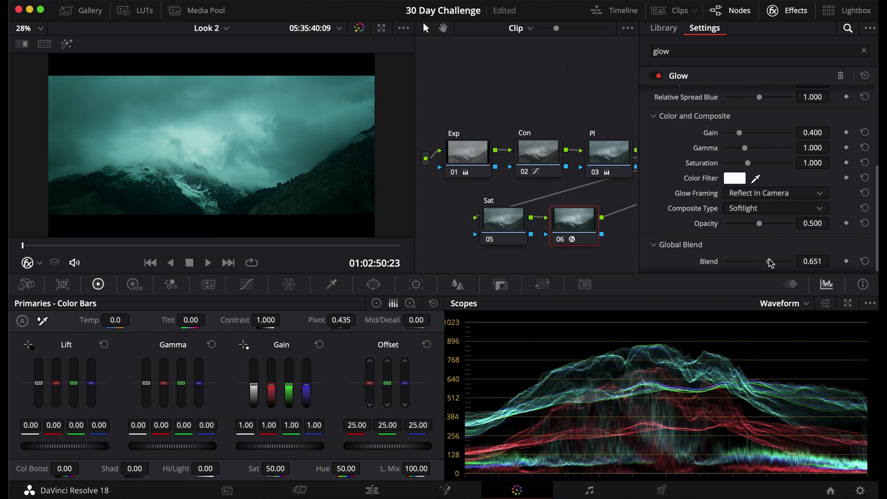
{"action": "left_click_drag", "start_coordinate": [771, 262], "coordinate": [774, 263]}
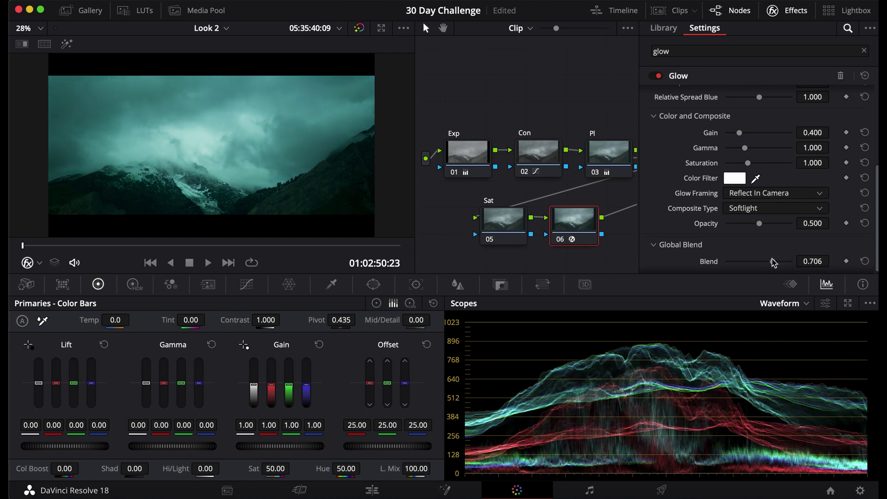
{"action": "double_click", "coordinate": [817, 261]}
{"action": "type", "text": ".7"}
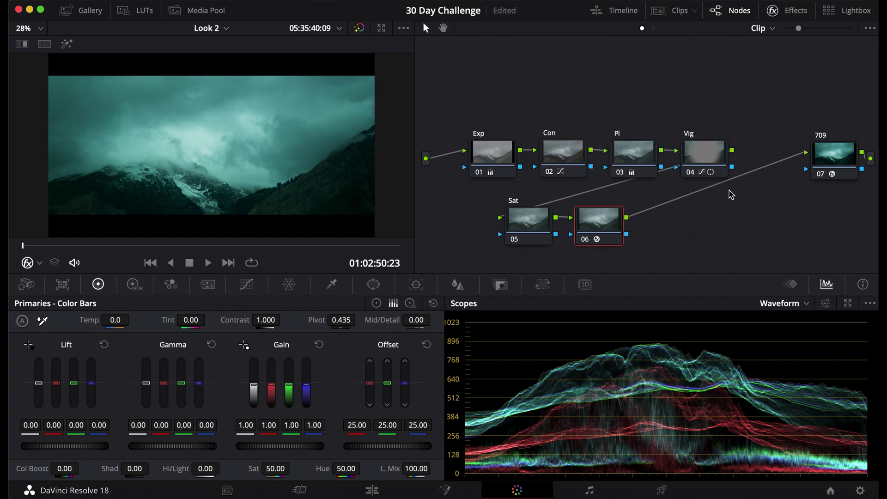
{"action": "type", "text": "Glow"}
{"action": "left_click_drag", "start_coordinate": [527, 120], "coordinate": [714, 242]}
{"action": "key", "text": "super+d"}
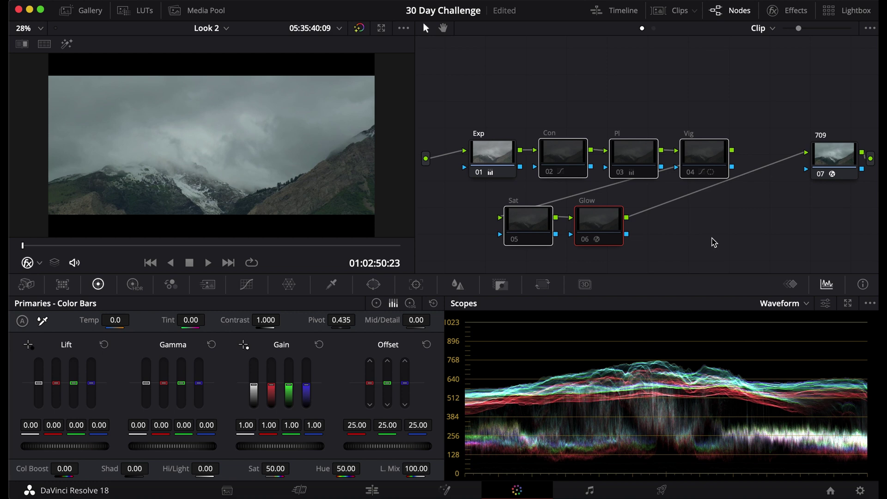
{"action": "key", "text": "super+d"}
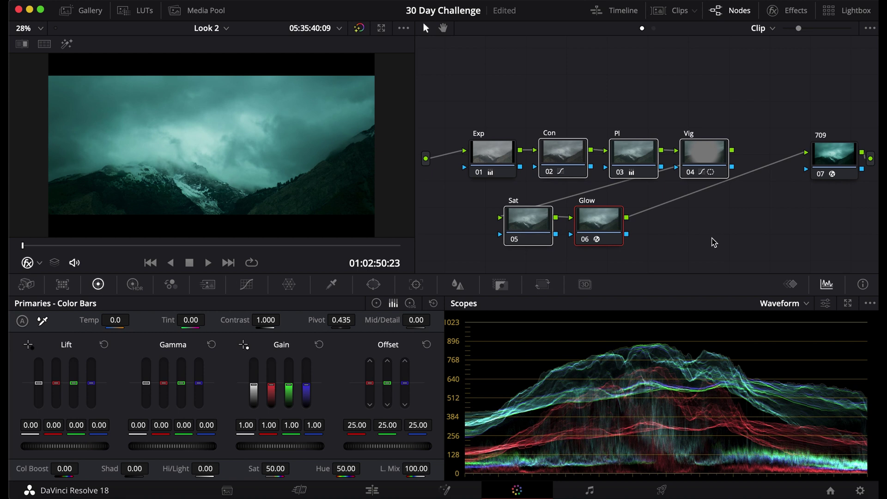
{"action": "left_click", "coordinate": [713, 242]}
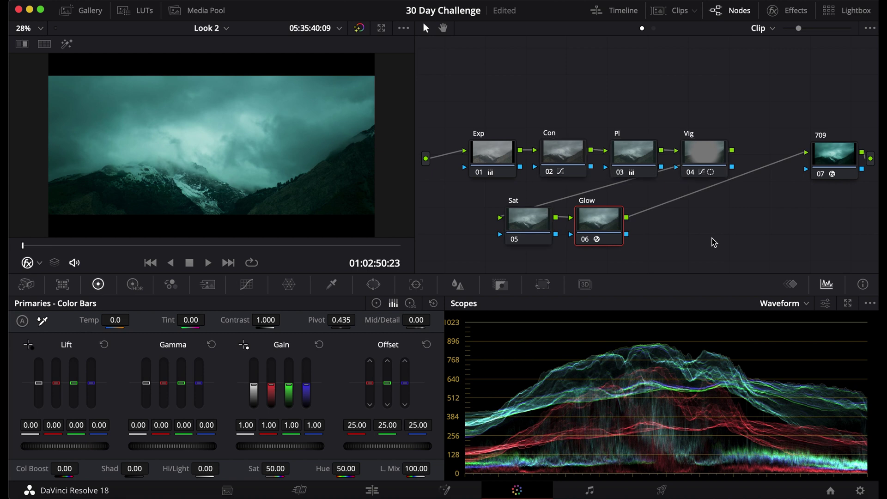
Move the 709 node to follow Glow and set its output gamma to Cineon Film Log
{"action": "left_click_drag", "start_coordinate": [833, 154], "coordinate": [687, 222]}
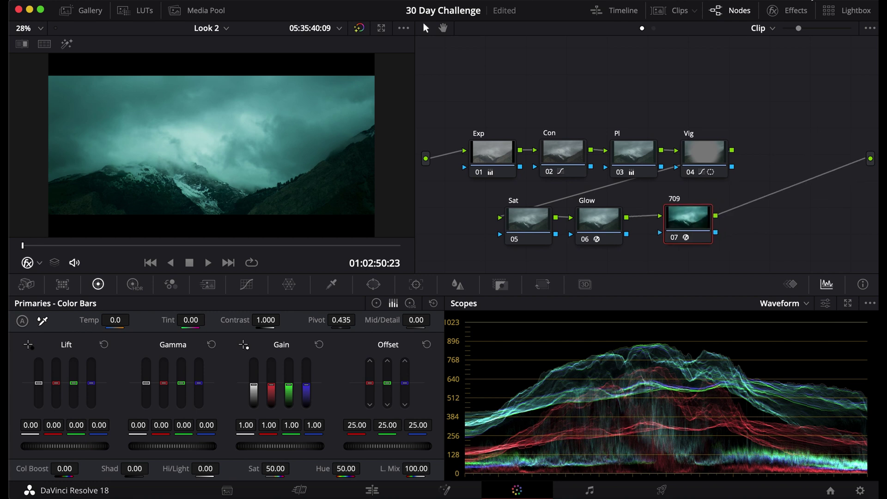
{"action": "left_click", "coordinate": [794, 16]}
{"action": "scroll", "coordinate": [684, 157], "scroll_direction": "up", "scroll_amount": 5}
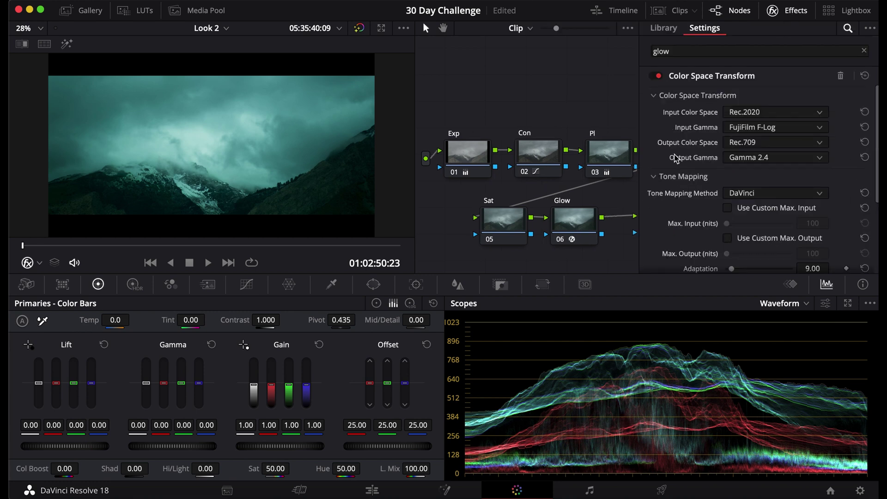
{"action": "left_click", "coordinate": [761, 158]}
{"action": "scroll", "coordinate": [748, 222], "scroll_direction": "up", "scroll_amount": 2}
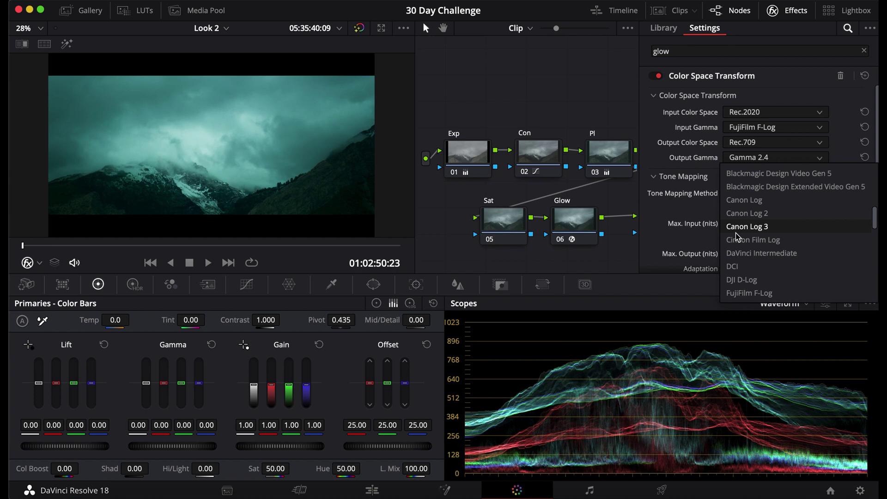
{"action": "scroll", "coordinate": [737, 234], "scroll_direction": "down", "scroll_amount": 4}
{"action": "scroll", "coordinate": [736, 235], "scroll_direction": "up", "scroll_amount": 7}
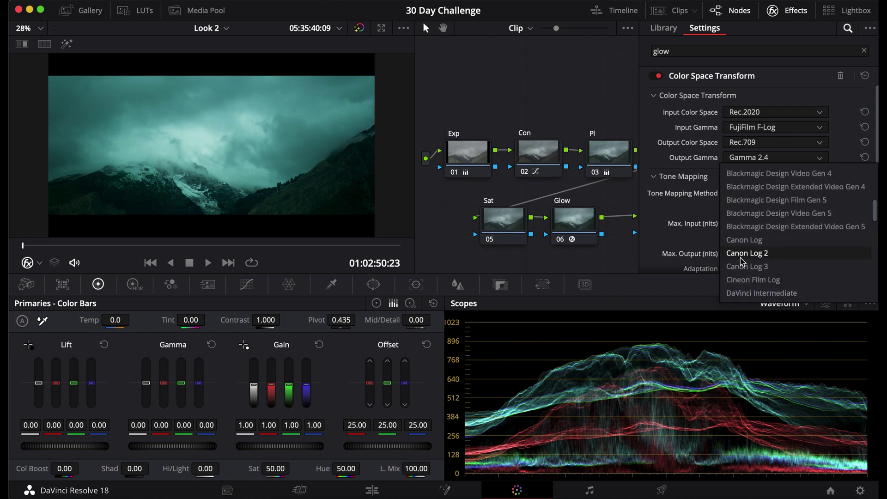
{"action": "left_click", "coordinate": [741, 279]}
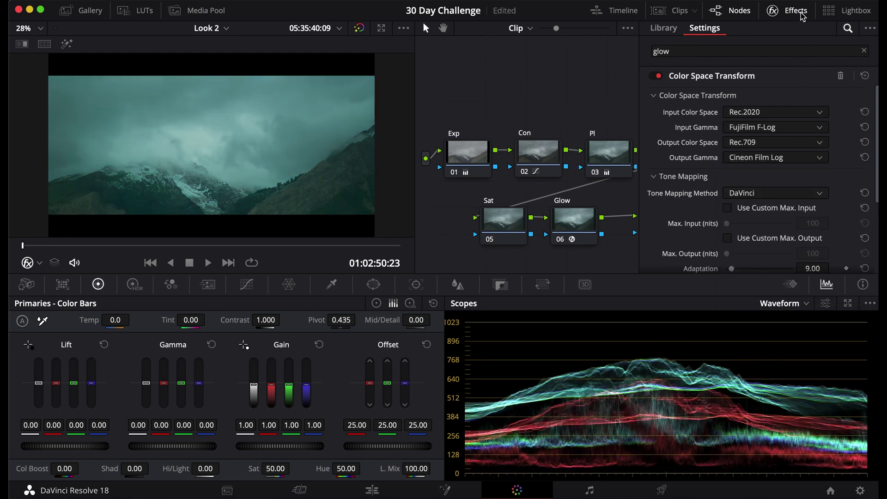
Set the transform's gamut mapping method to Clip
{"action": "scroll", "coordinate": [749, 227], "scroll_direction": "down", "scroll_amount": 4}
{"action": "left_click", "coordinate": [756, 195]}
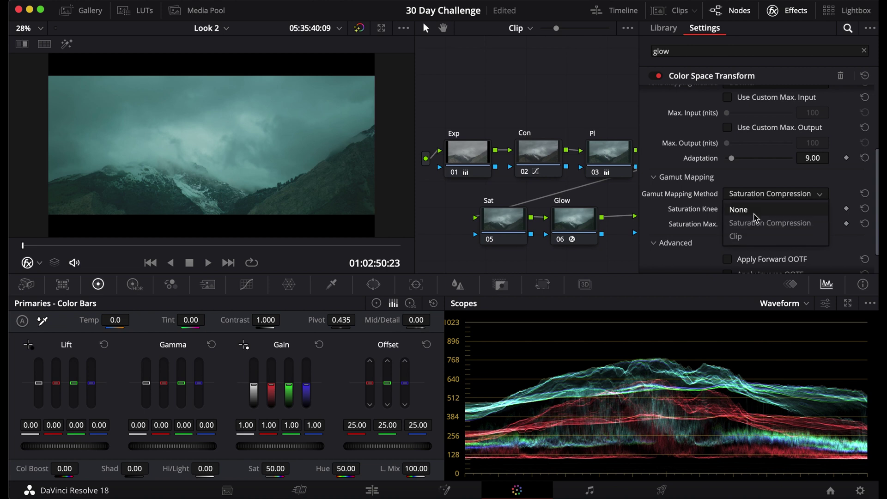
{"action": "left_click", "coordinate": [745, 237]}
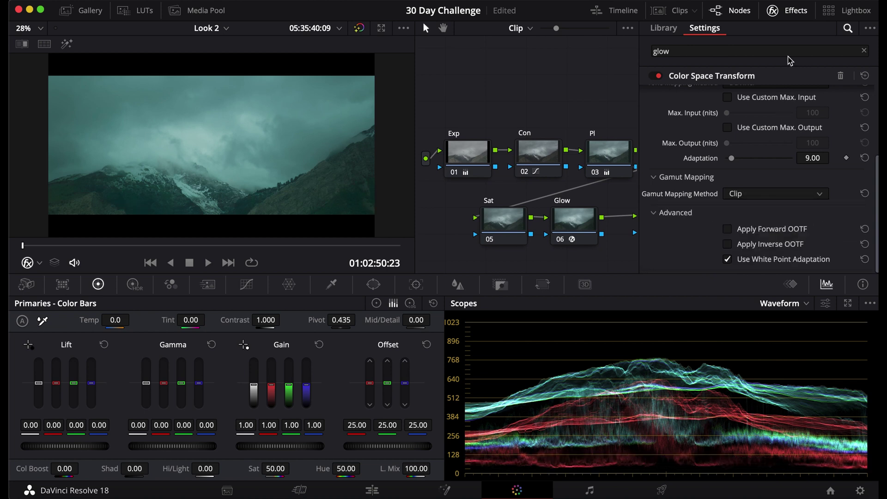
Apply the Film Looks Kodak 2383 D65 LUT to node 08, then bypass Con to compare
{"action": "left_click", "coordinate": [790, 11]}
{"action": "right_click", "coordinate": [764, 215]}
{"action": "mouse_move", "coordinate": [791, 352]}
{"action": "mouse_move", "coordinate": [662, 414]}
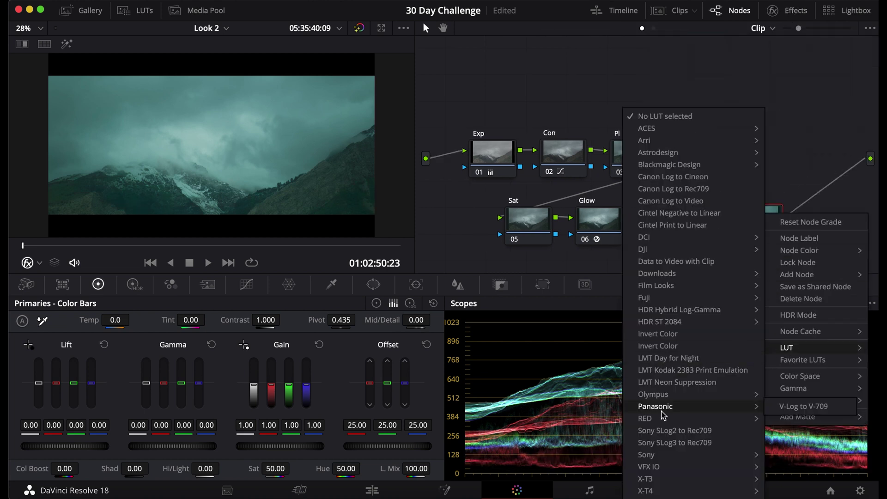
{"action": "mouse_move", "coordinate": [665, 286]}
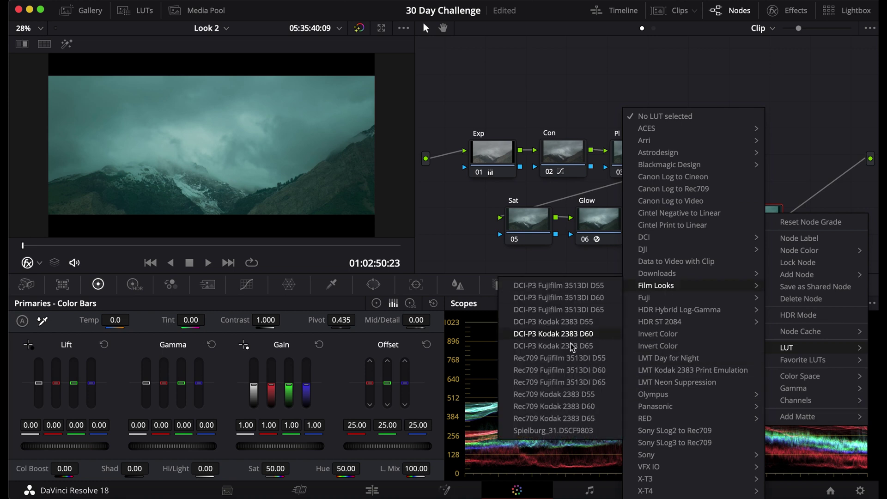
{"action": "left_click", "coordinate": [536, 335]}
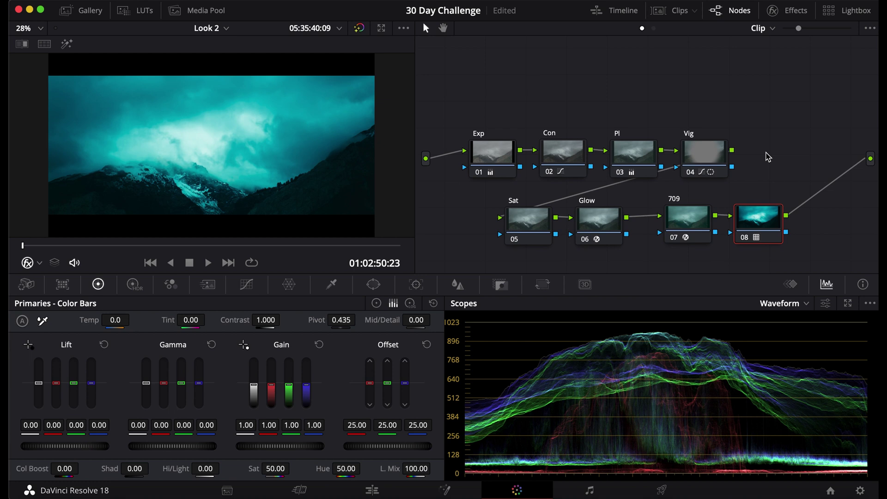
{"action": "left_click", "coordinate": [559, 149]}
{"action": "key", "text": "ctrl+d"}
{"action": "key", "text": "ctrl+d"}
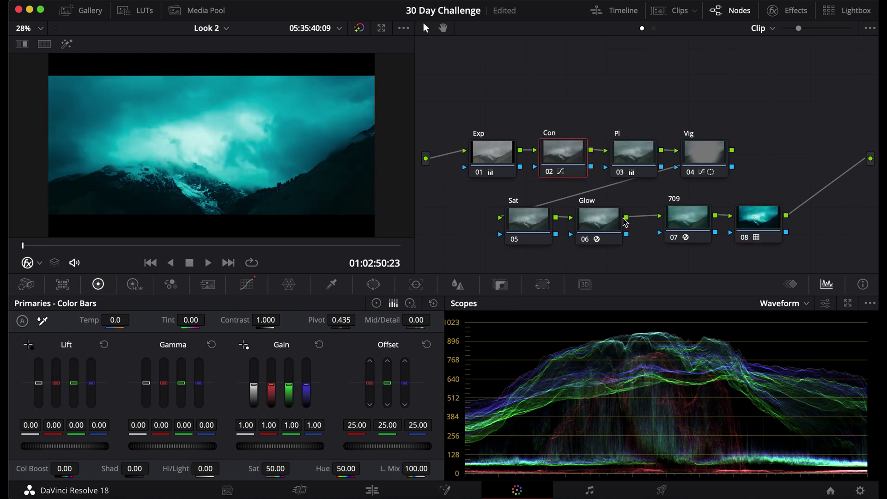
Lower the Sat node's saturation from 50 to 35, then bypass the Exp node to compare
{"action": "left_click", "coordinate": [534, 218]}
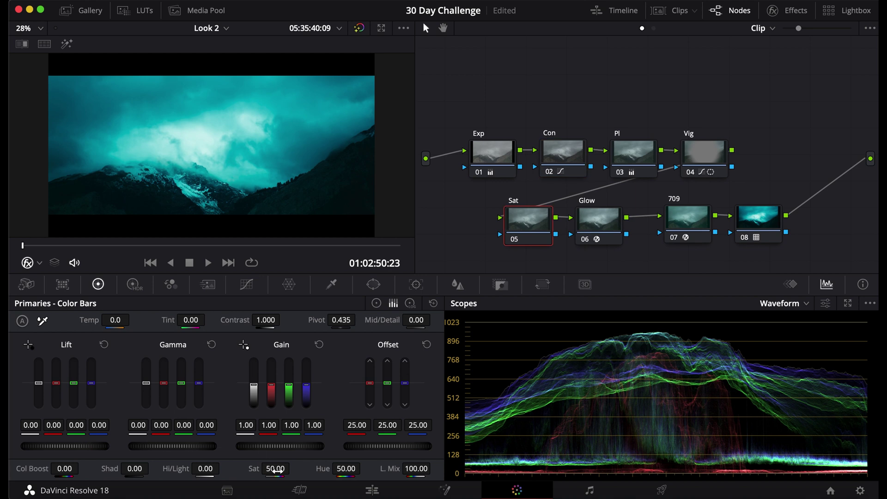
{"action": "left_click_drag", "start_coordinate": [275, 469], "coordinate": [275, 469]}
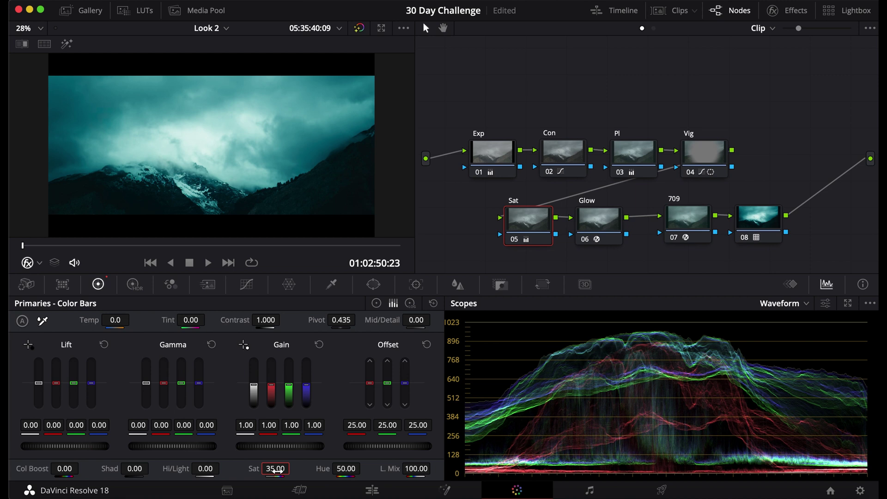
{"action": "left_click", "coordinate": [502, 163]}
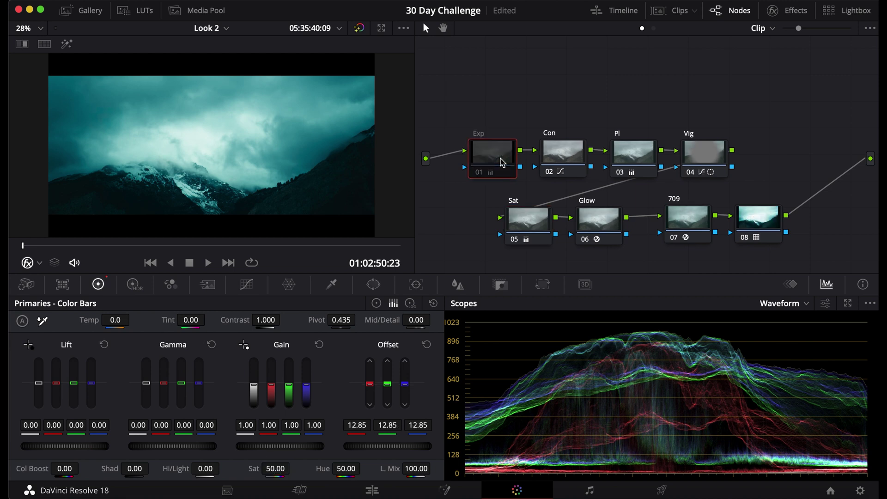
{"action": "key", "text": "ctrl+d"}
{"action": "key", "text": "ctrl+d"}
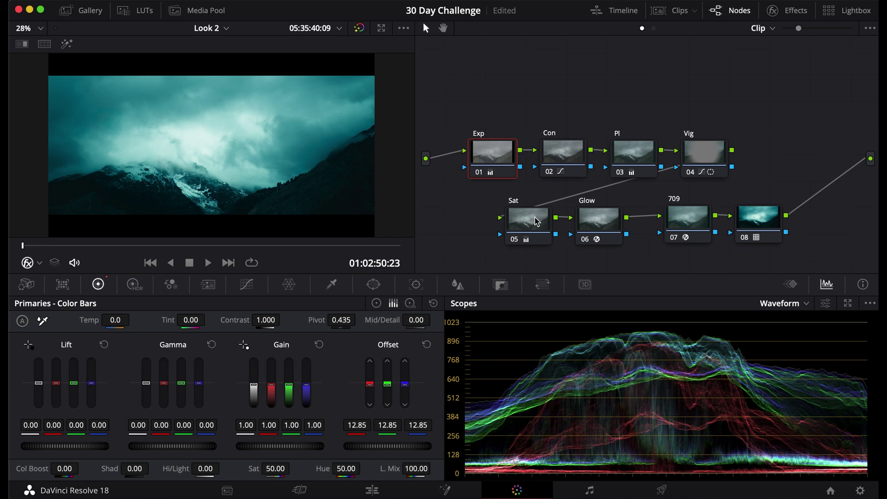
Review the 709 transform node's gamut mapping method choices, then select film LUT node 08
{"action": "left_click", "coordinate": [753, 220]}
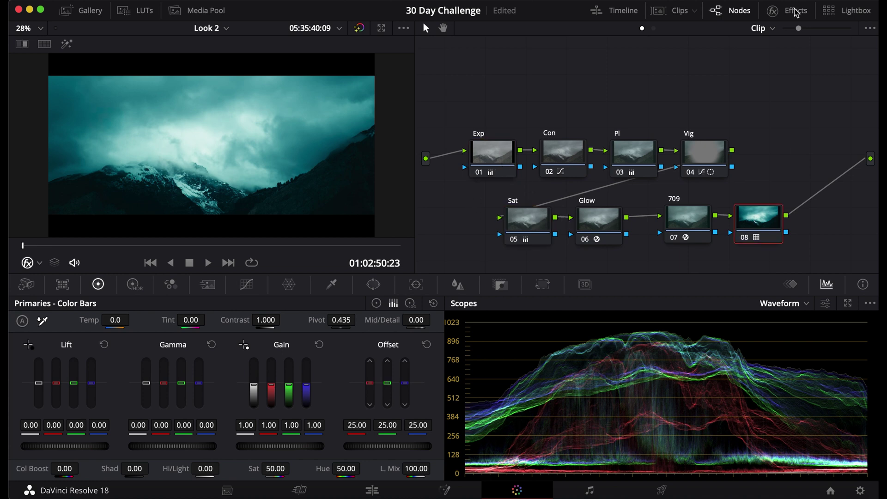
{"action": "left_click", "coordinate": [699, 227]}
{"action": "left_click", "coordinate": [794, 11]}
{"action": "left_click", "coordinate": [738, 192]}
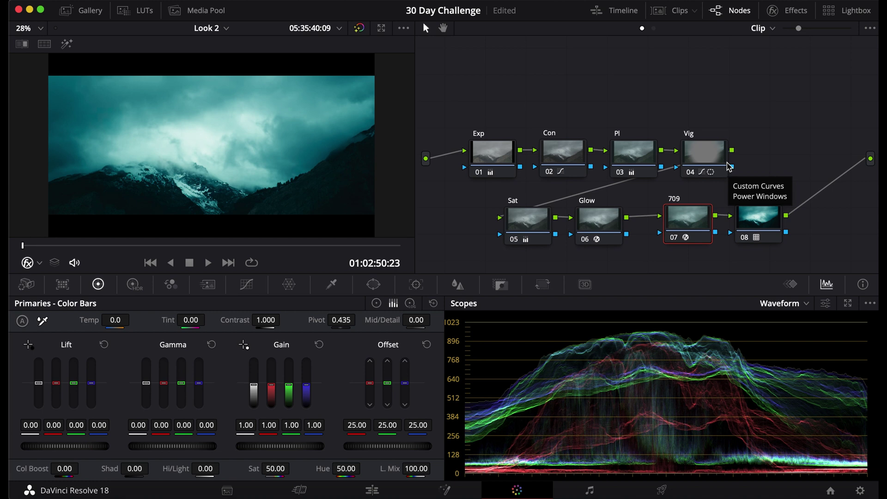
{"action": "left_click", "coordinate": [757, 219]}
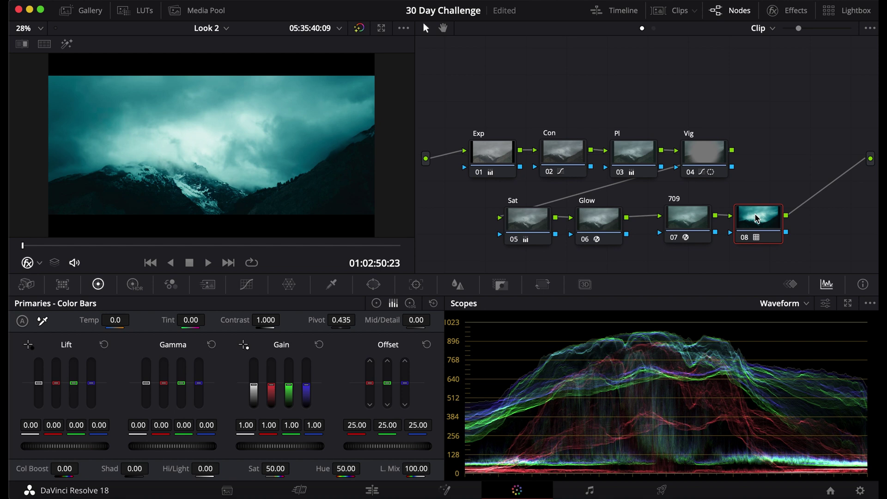
Switch off film LUT node 08 and set the 709 transform's output gamma to Gamma 2.4
{"action": "key", "text": "ctrl+d"}
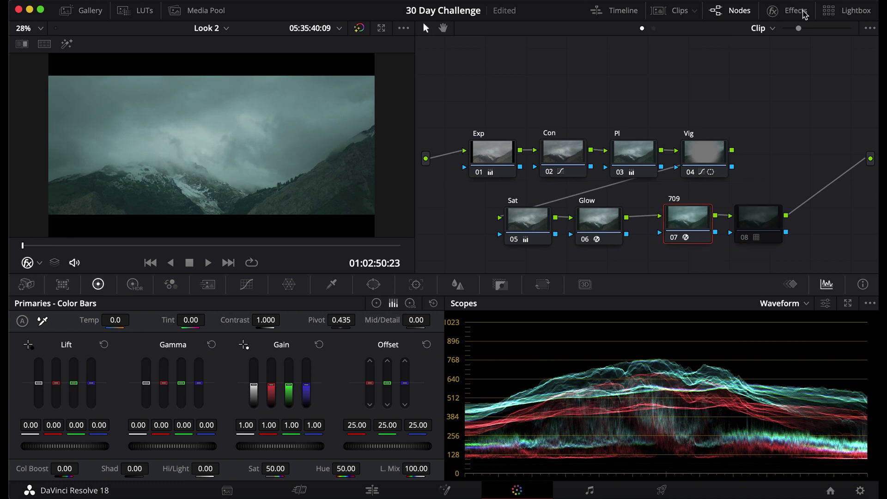
{"action": "left_click", "coordinate": [794, 10]}
{"action": "left_click", "coordinate": [752, 136]}
{"action": "left_click", "coordinate": [748, 245]}
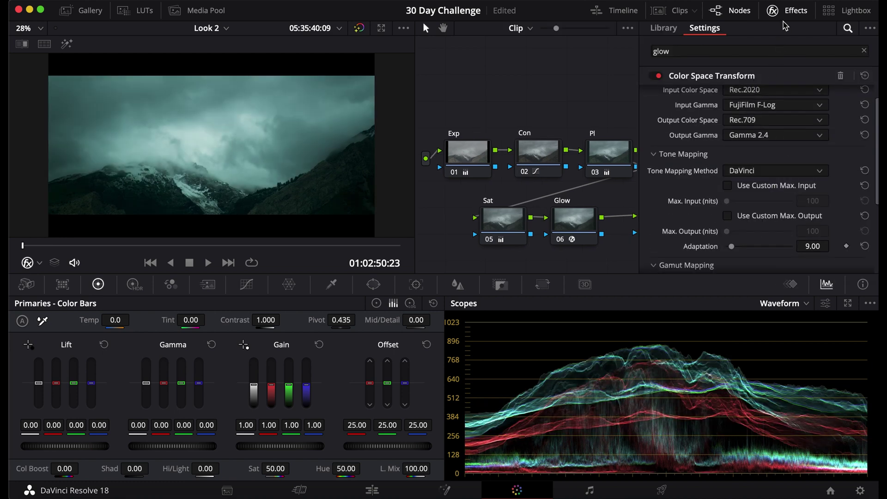
{"action": "left_click", "coordinate": [788, 12]}
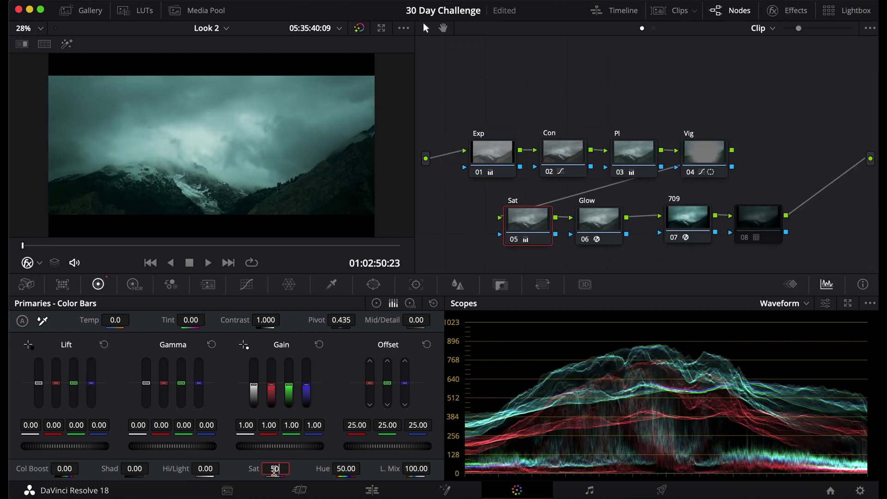